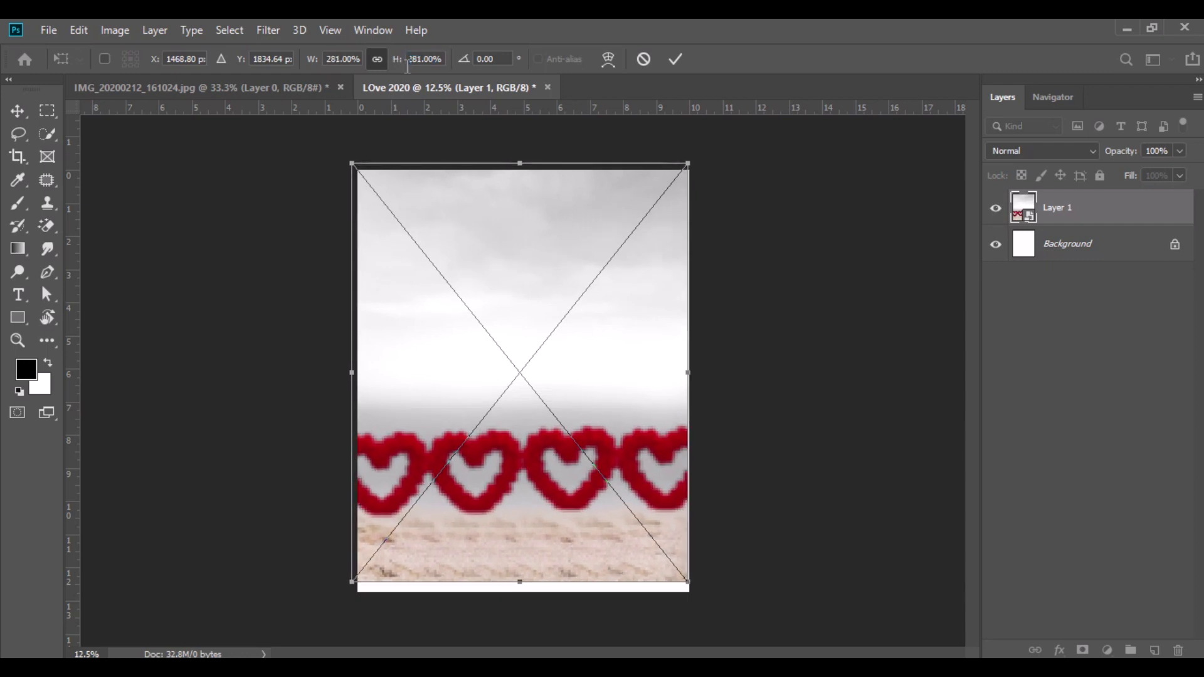
Enlarge the hearts background to cover the whole canvas and close its source image without saving.
left_click_drag(396, 59, 404, 59)
left_click(20, 112)
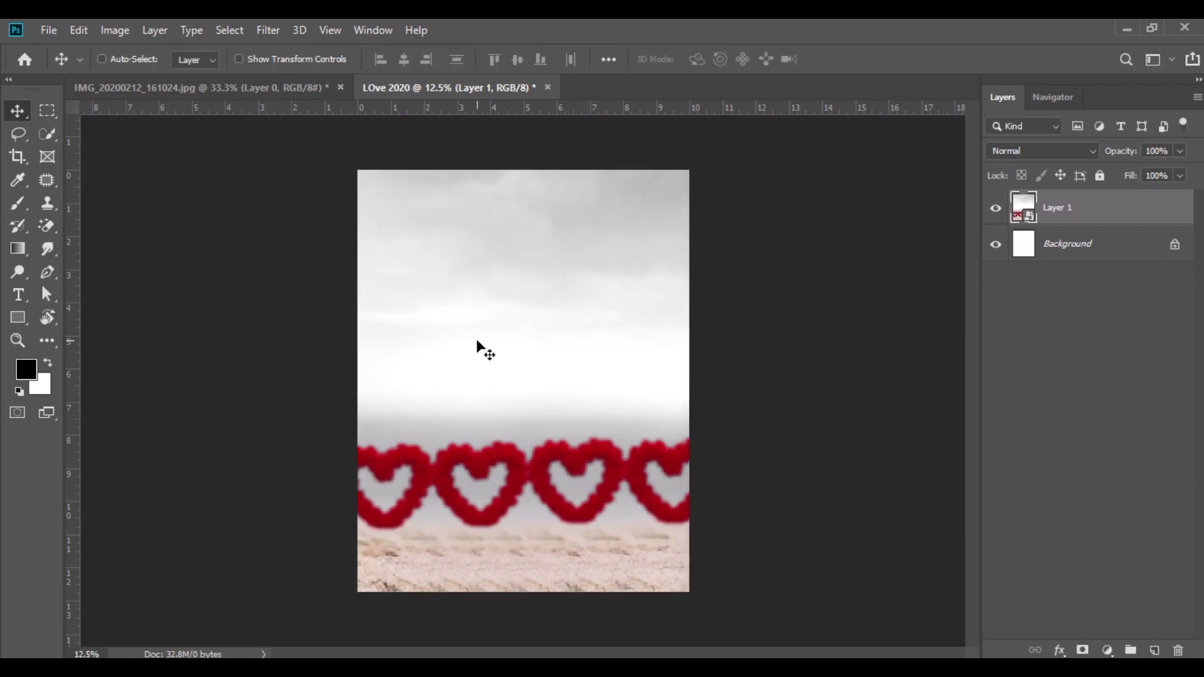
left_click(341, 87)
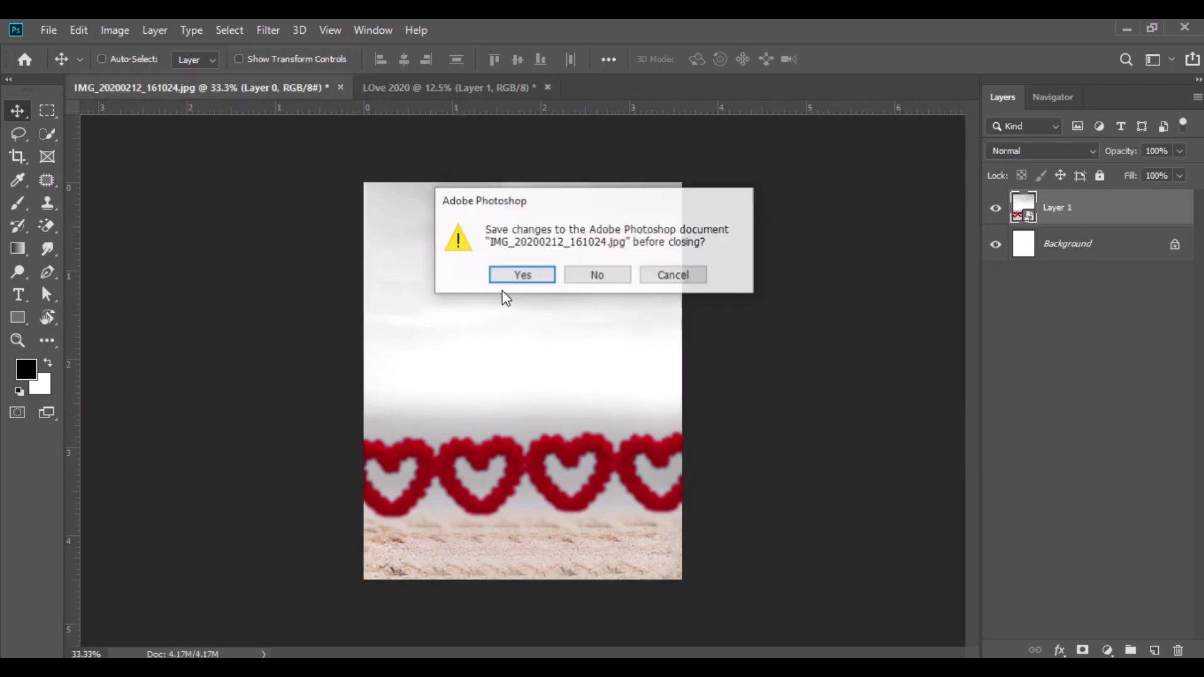
left_click(581, 274)
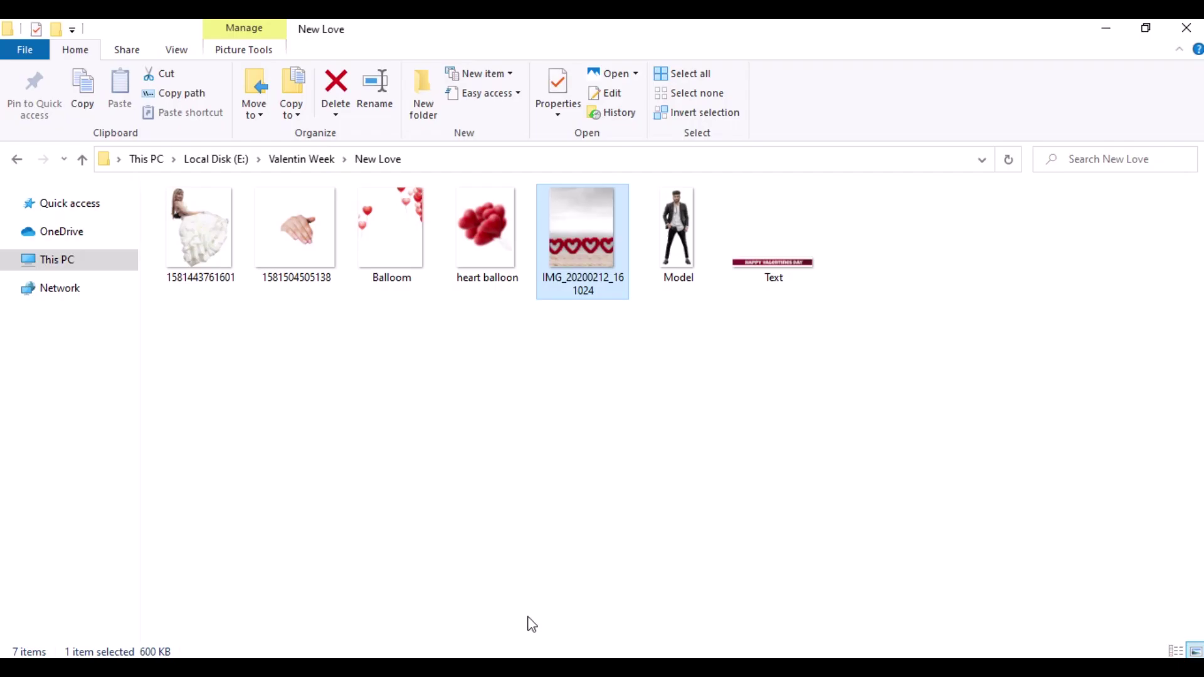
Open the Model image and place the man in the LOve 2020 composition, standing centred on the sand.
left_click(616, 439)
left_click_drag(678, 235, 468, 91)
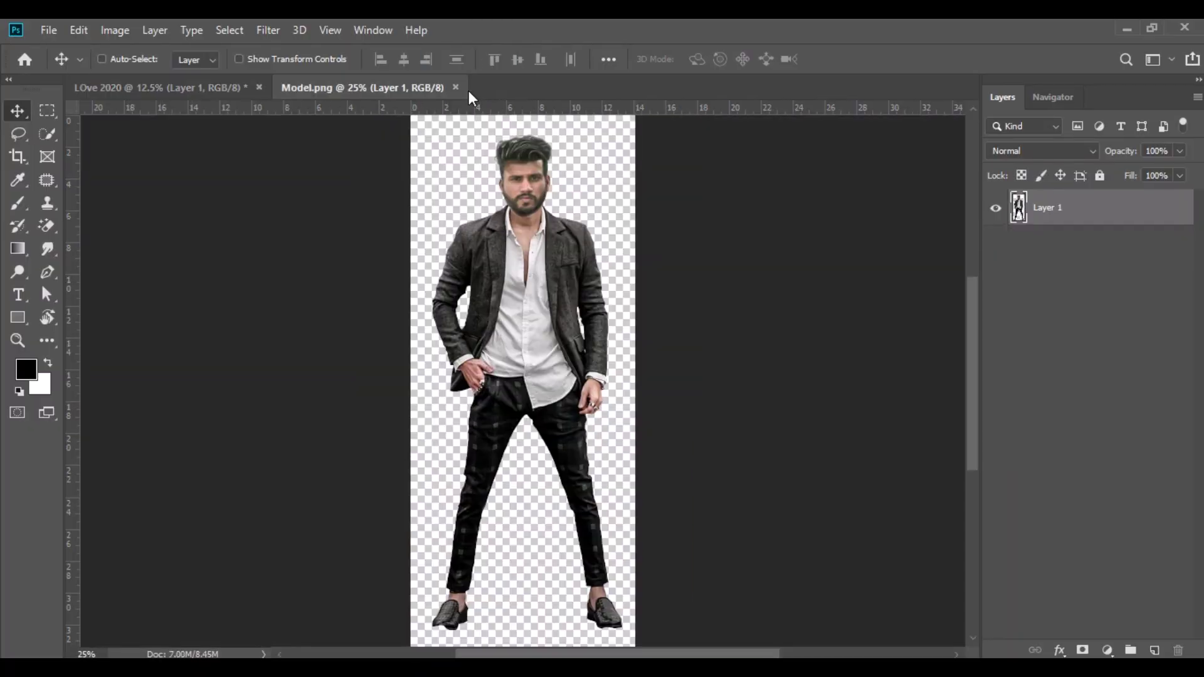
left_click_drag(517, 280, 416, 246)
left_click_drag(511, 376, 564, 404)
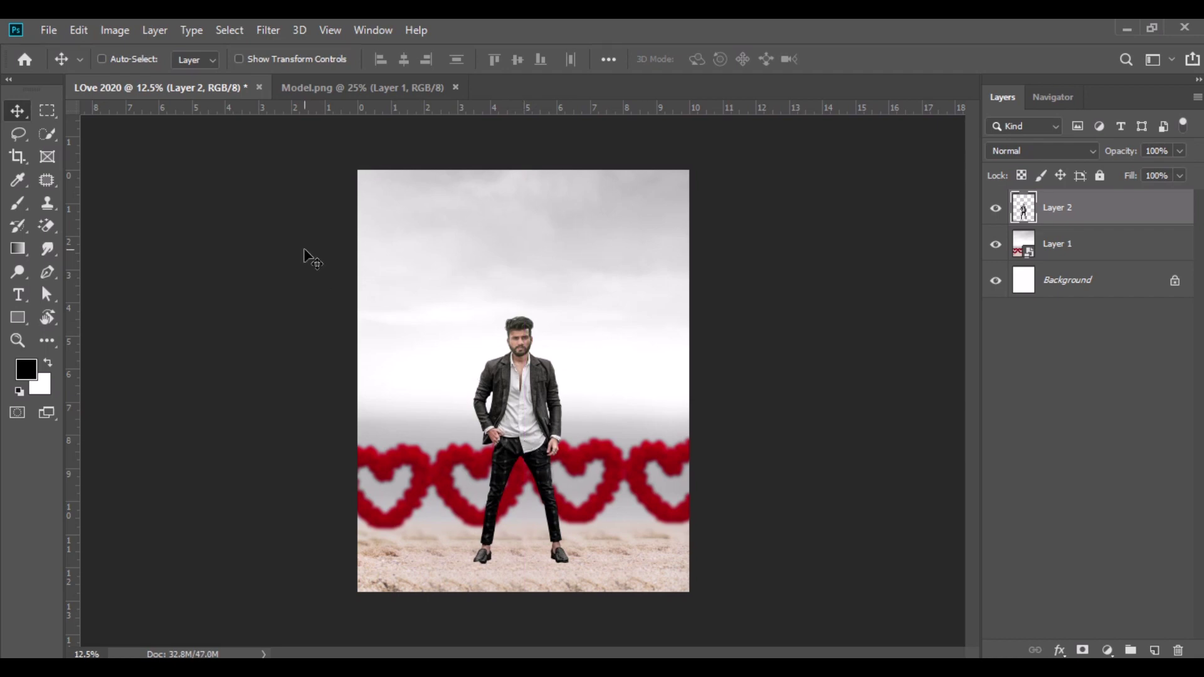
Enlarge the man proportionally with Free Transform and move him up so his feet rest on the sand.
left_click(76, 35)
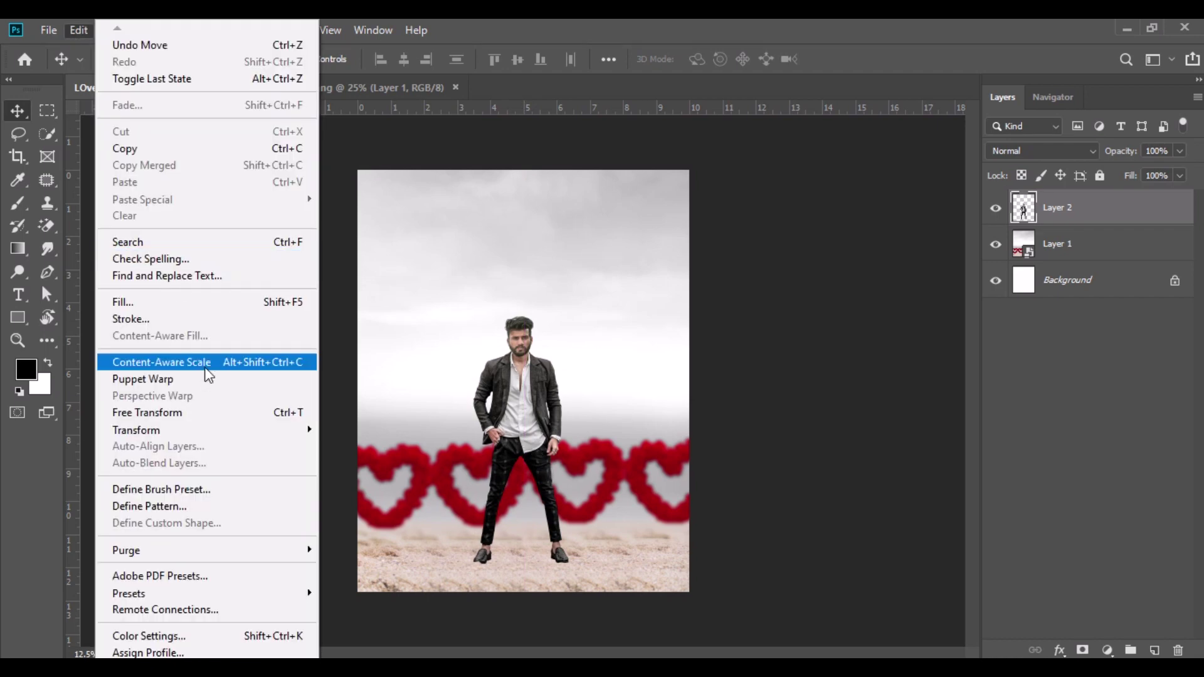
left_click(223, 414)
left_click_drag(390, 62, 404, 62)
left_click_drag(514, 354, 514, 326)
left_click_drag(390, 66, 395, 65)
left_click_drag(520, 341, 521, 335)
left_click(17, 111)
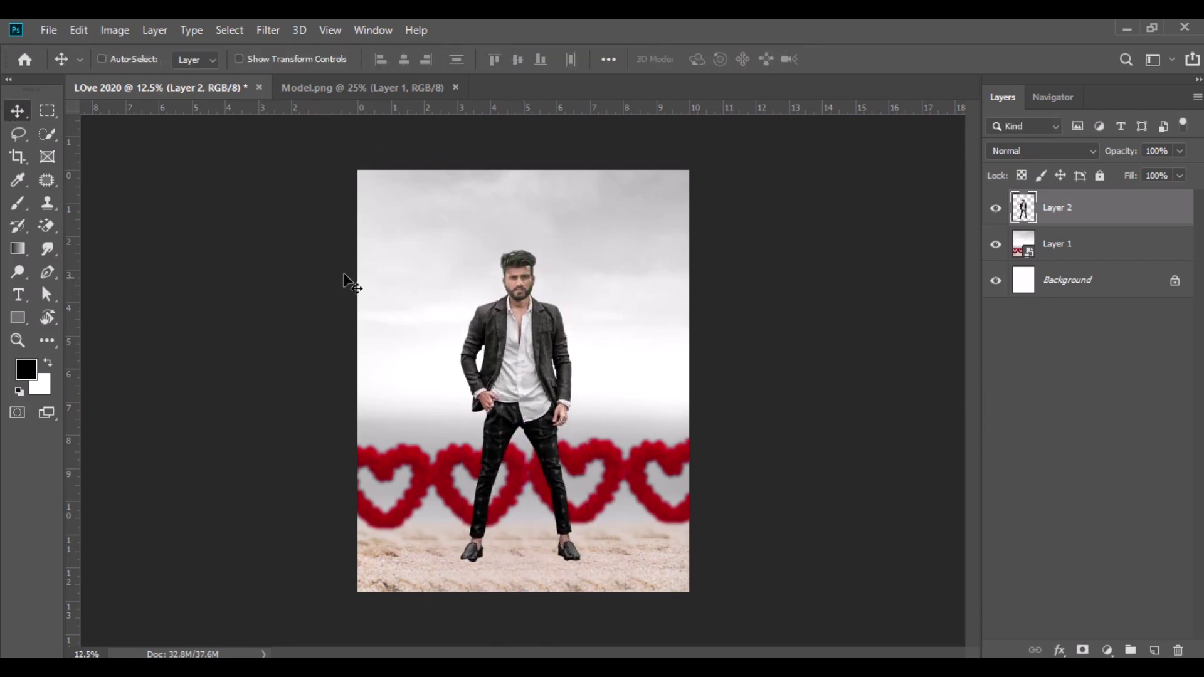
Adjust the man in the Camera Raw Filter with Highlights -65, Shadows +33, Blacks -21 and Clarity +12.
left_click(272, 31)
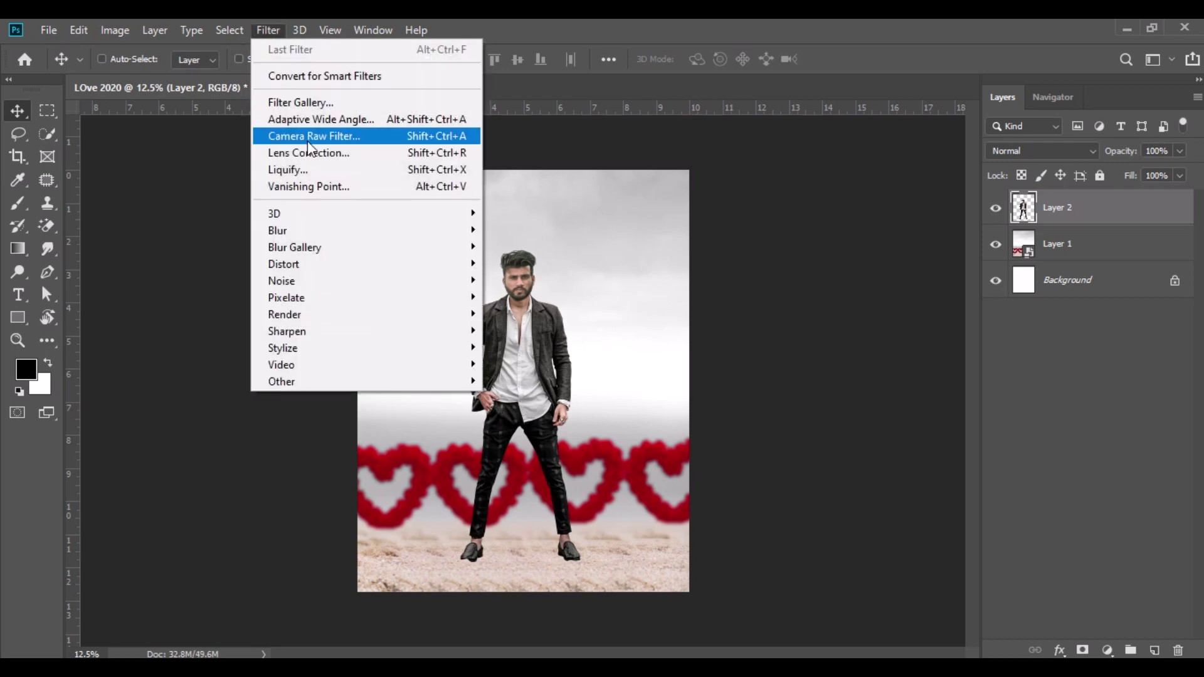
left_click(307, 132)
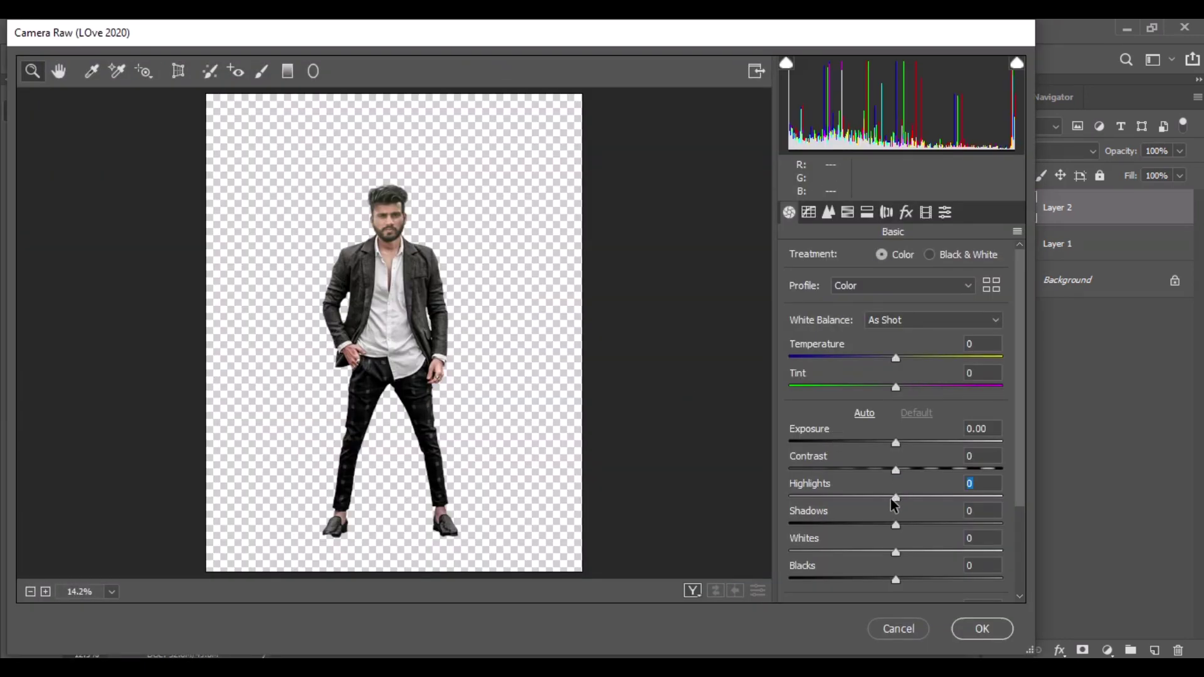
left_click_drag(892, 500, 831, 496)
left_click_drag(895, 526, 930, 525)
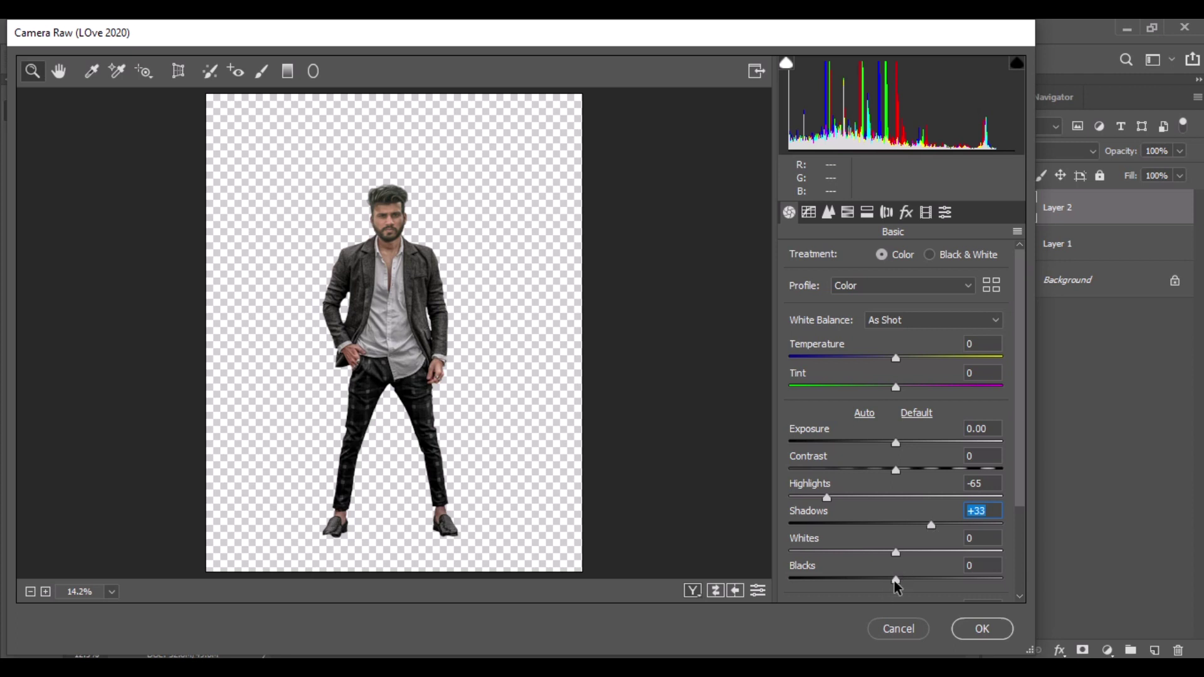
left_click_drag(896, 581, 875, 581)
scroll(995, 592, "down", 3)
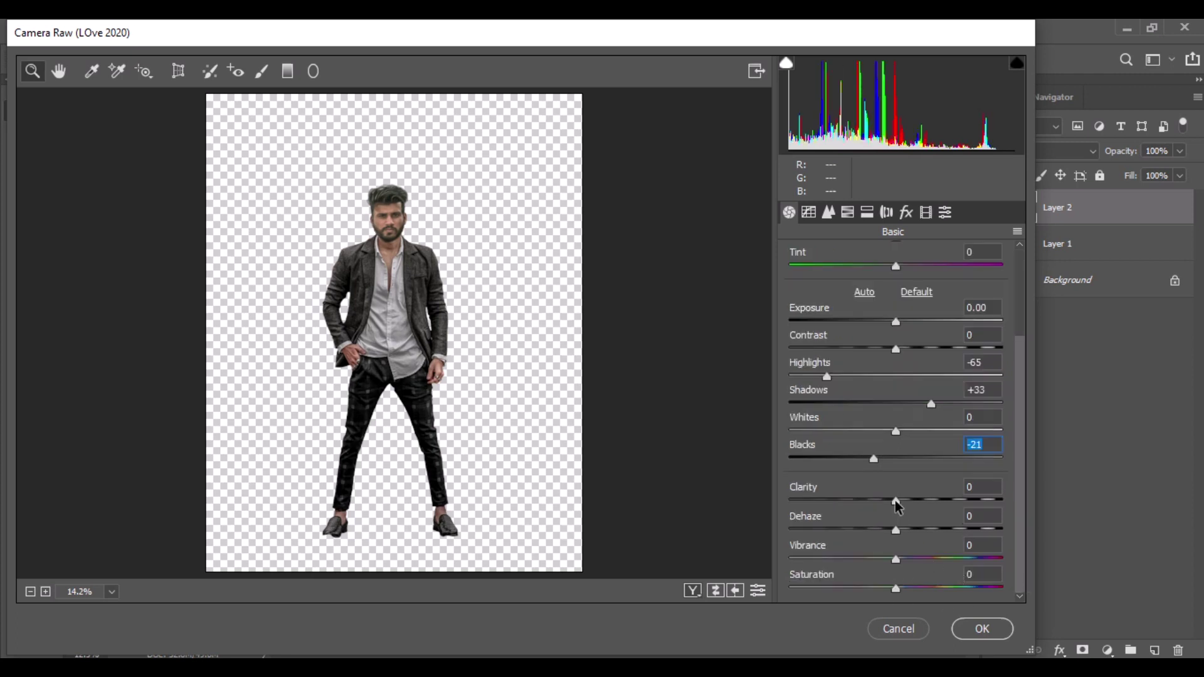
left_click_drag(898, 502, 910, 502)
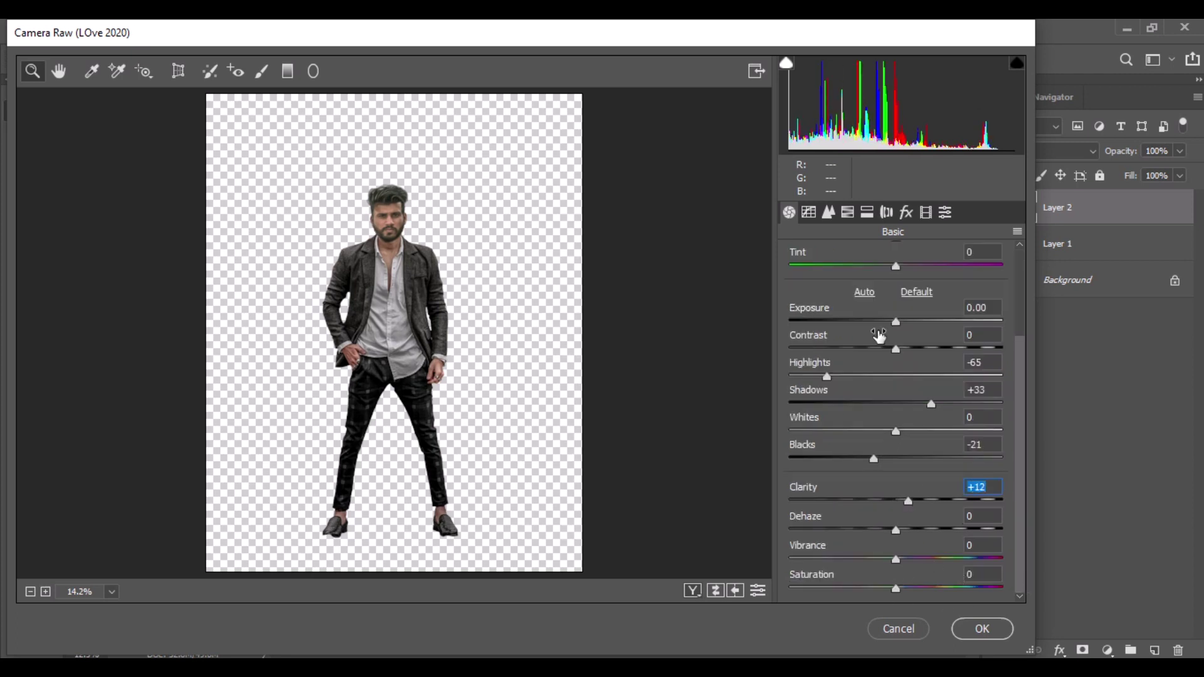
Set the HSL luminance of Oranges to +52 and Yellows to +24 and apply the Camera Raw adjustments.
left_click(848, 212)
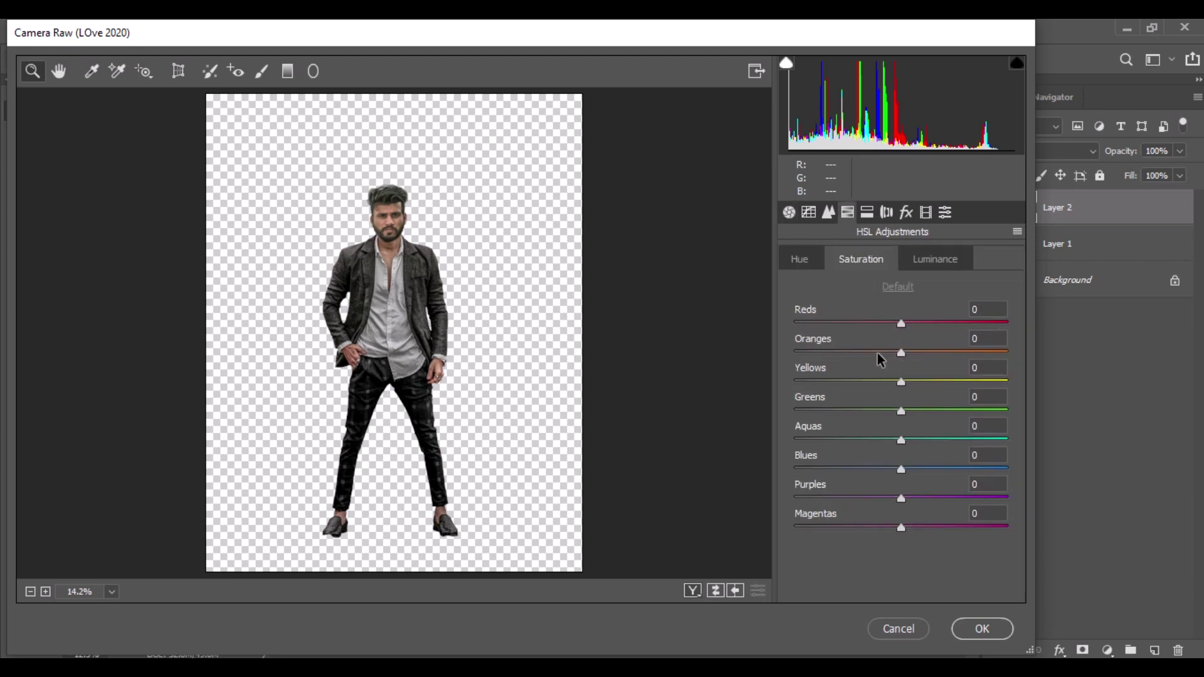
left_click(937, 262)
left_click_drag(904, 355, 956, 362)
left_click(865, 260)
left_click(919, 268)
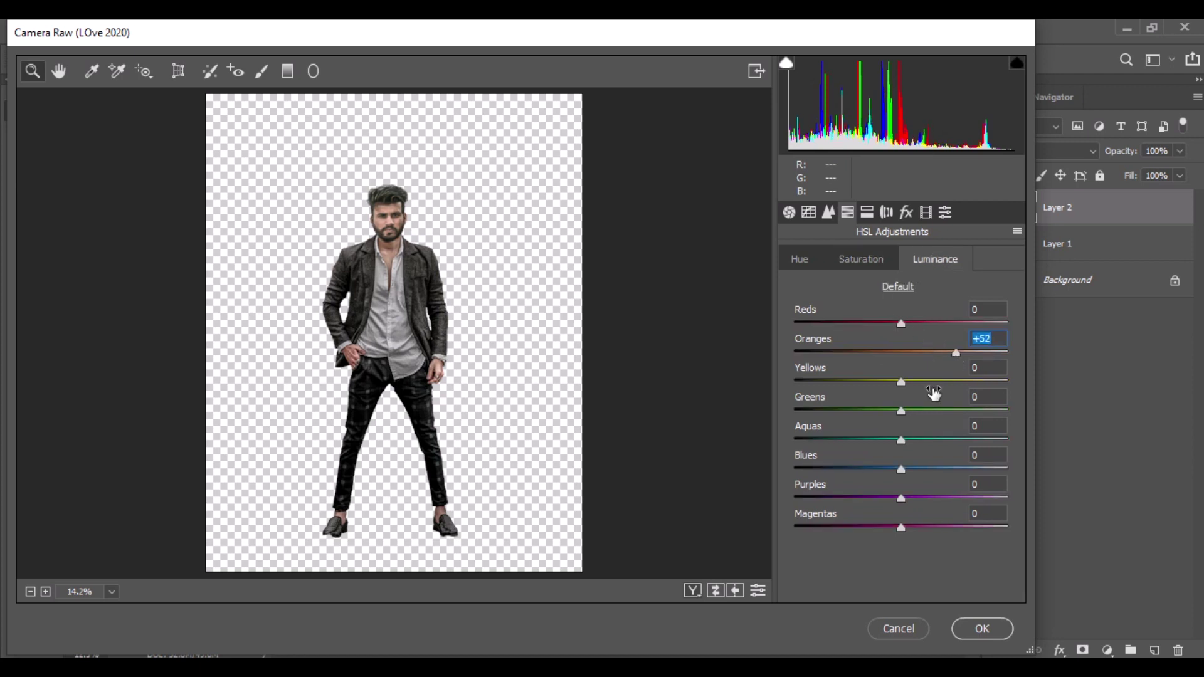
left_click_drag(903, 387, 930, 389)
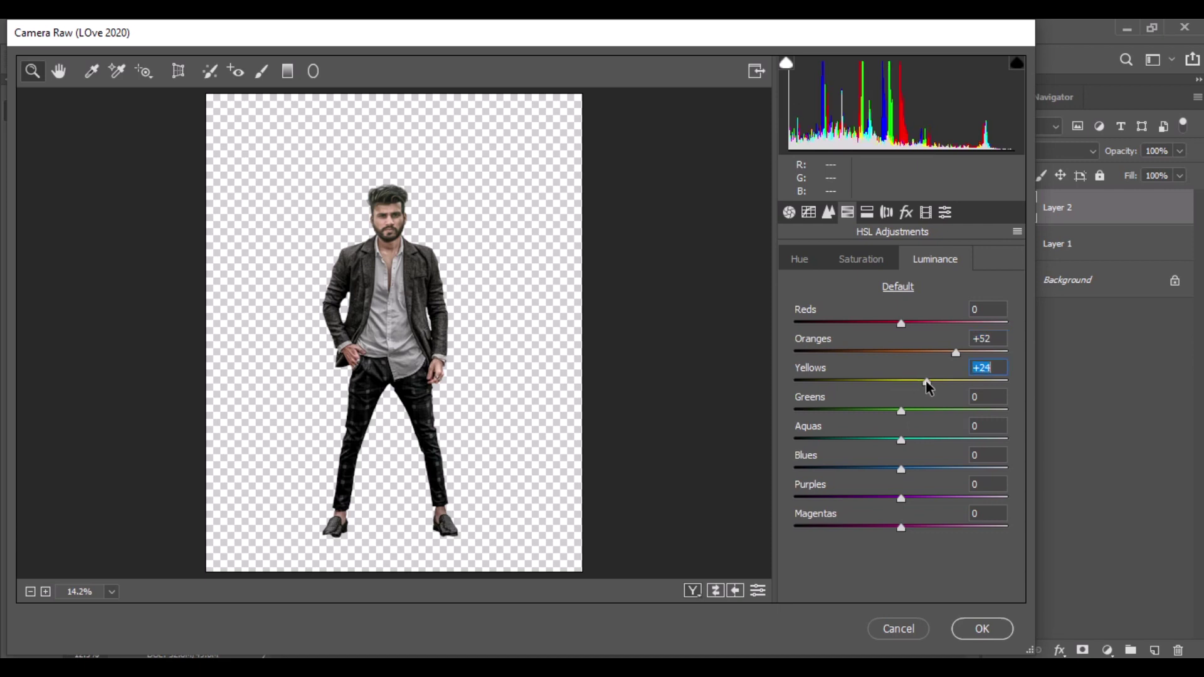
left_click(982, 627)
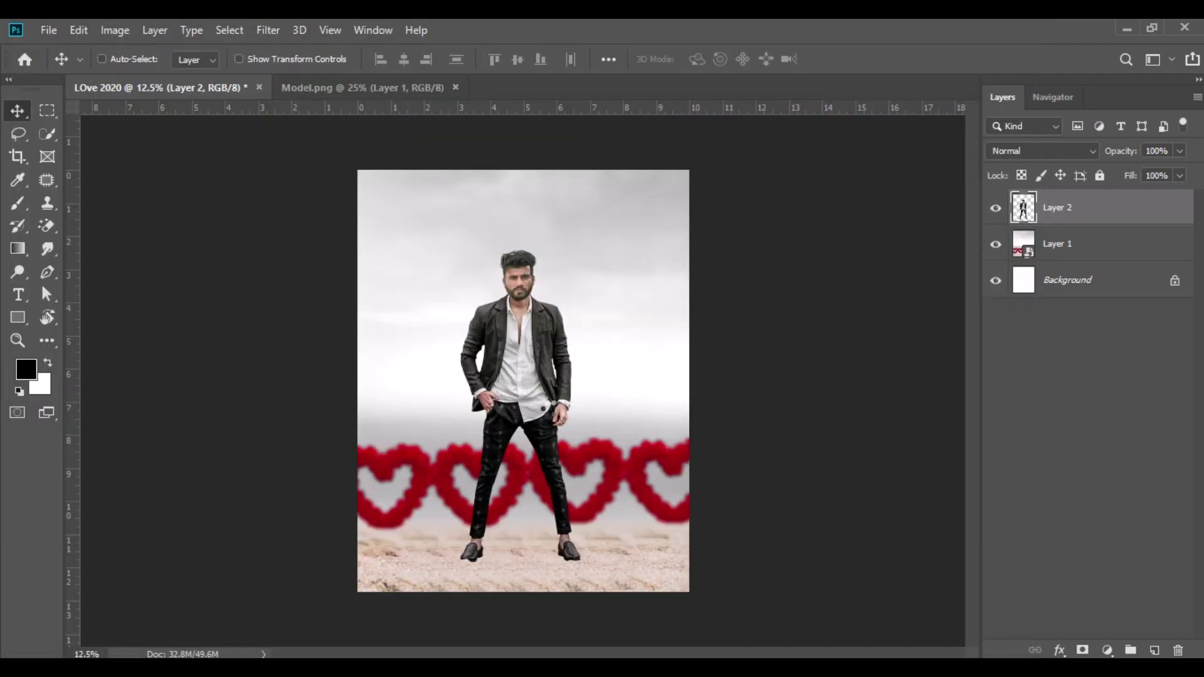
Close the Model.png document and convert the man's layer to a Smart Object.
left_click(456, 87)
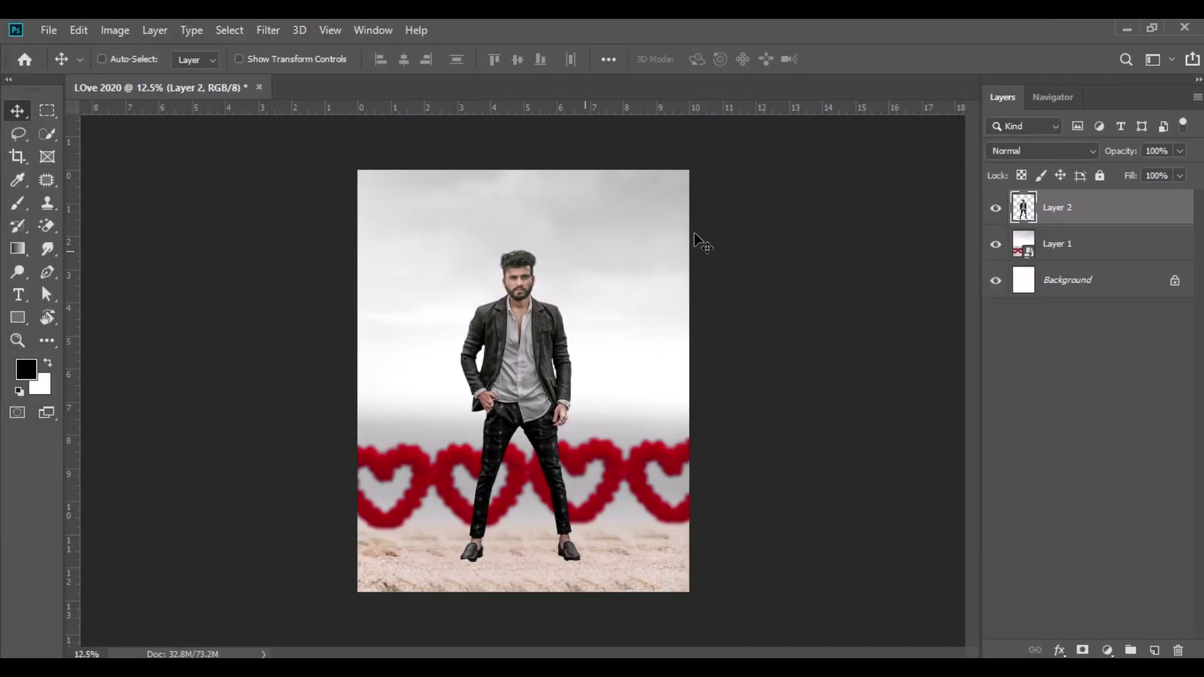
right_click(1083, 214)
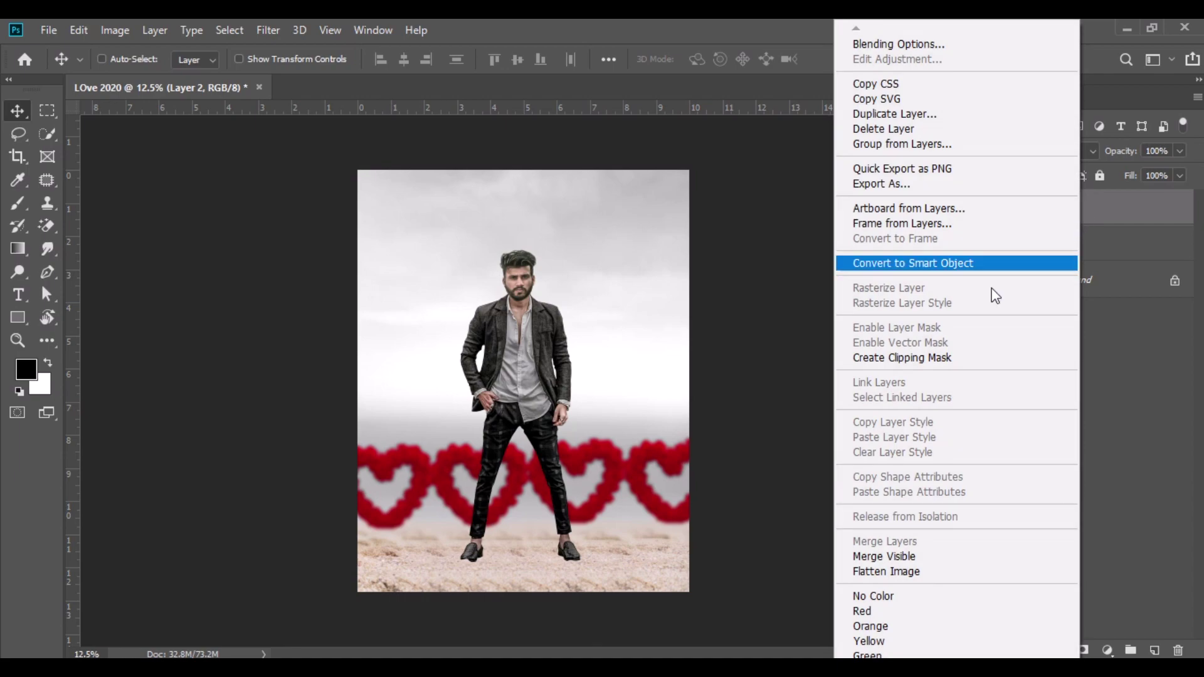
left_click(947, 263)
key("alt+Tab")
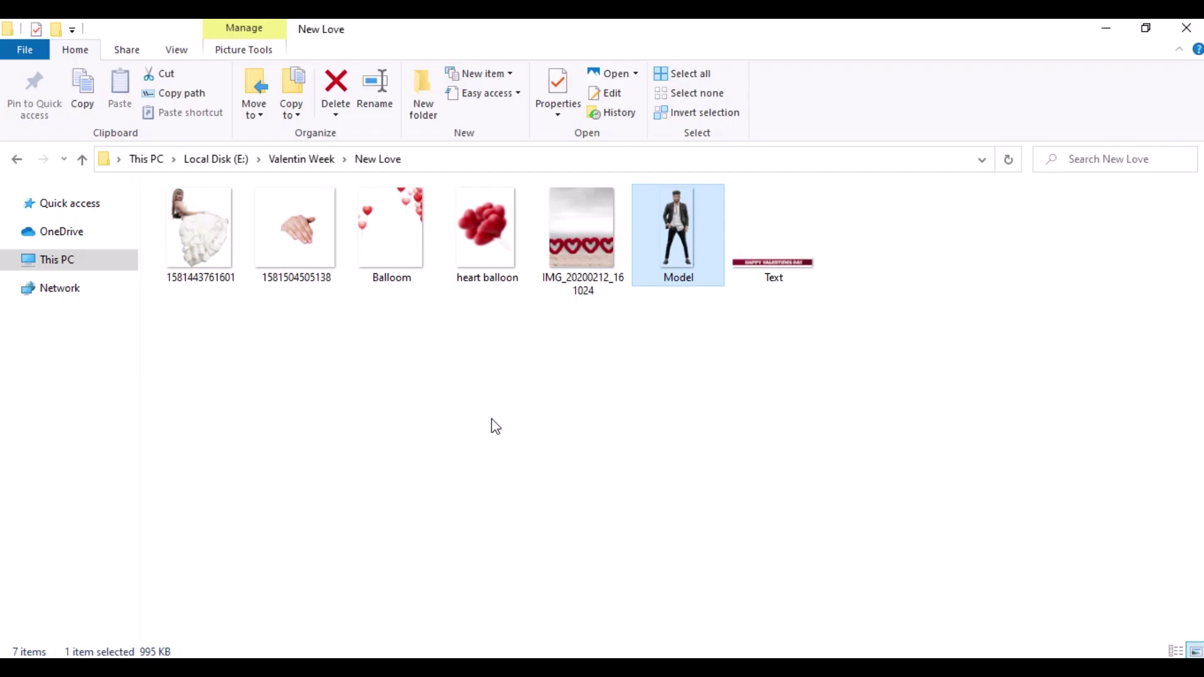
left_click(197, 261)
left_click_drag(196, 261, 451, 94)
right_click(1051, 225)
left_click(913, 261)
Place the bride in the LOve 2020 composition in front of the man and scale her proportionally to 34%.
left_click_drag(445, 326, 381, 227)
left_click_drag(509, 366, 538, 394)
left_click(74, 30)
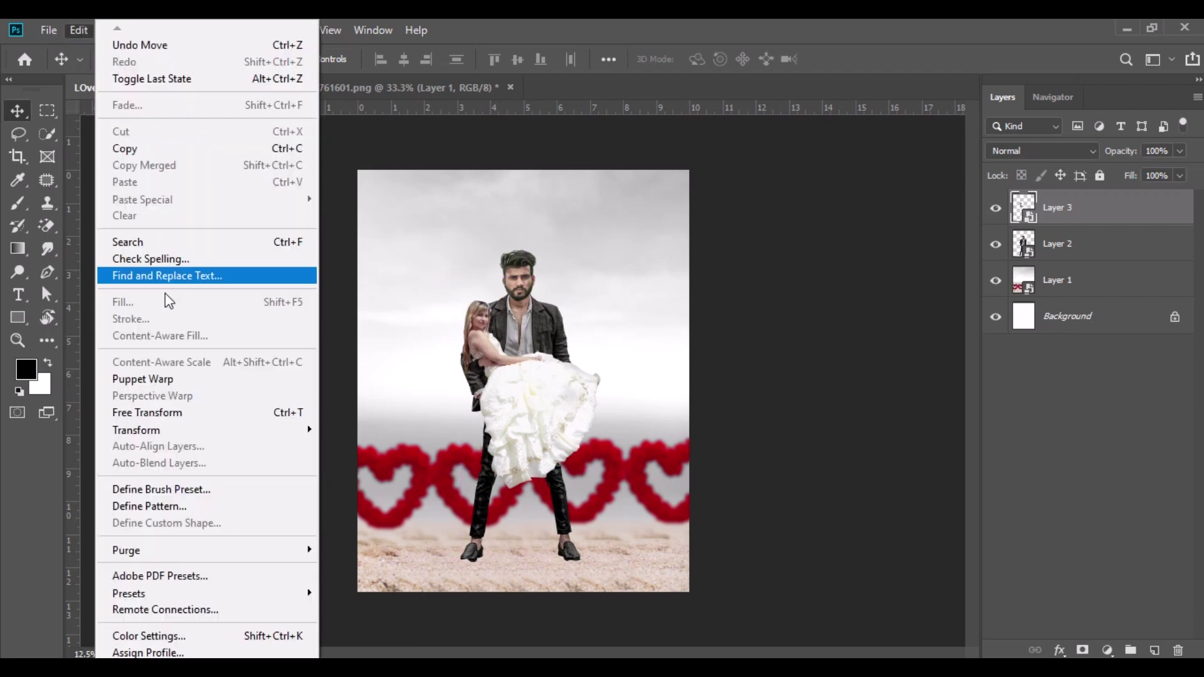
left_click(157, 412)
mouse_move(395, 60)
left_mouse_down()
mouse_move(426, 60)
mouse_move(411, 61)
left_mouse_up()
left_click_drag(529, 358, 527, 357)
Nudge the bride into position in the man's arms, apply the transform and close her source image without saving.
key("Right")
key("Right")
key("Right")
key("Right")
key("Right")
key("Right")
key("Right")
key("Up")
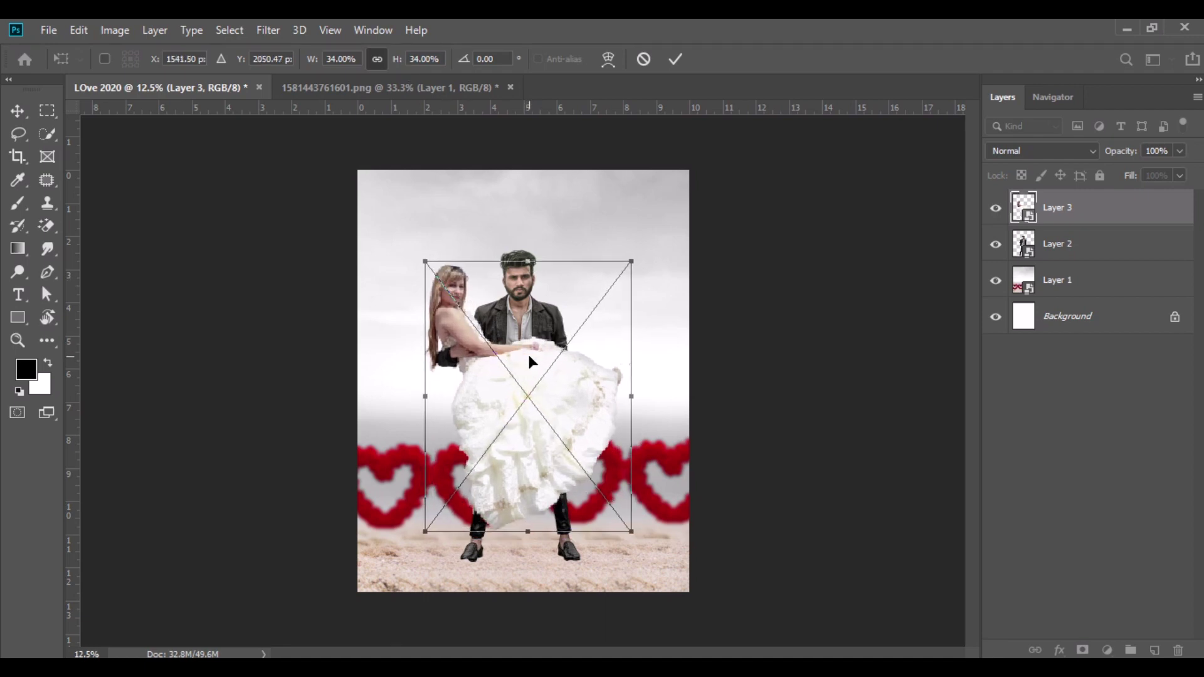
key("Left")
key("Left")
key("Left")
key("Left")
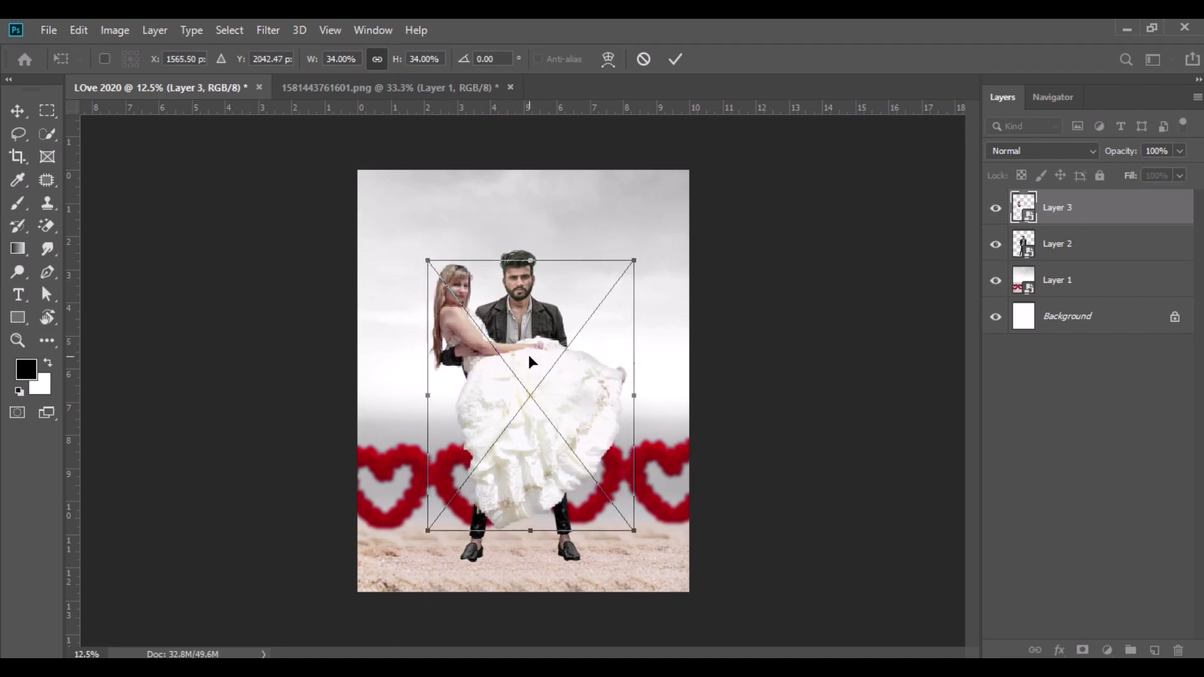
key("Up")
key("Up")
key("Left")
key("Up")
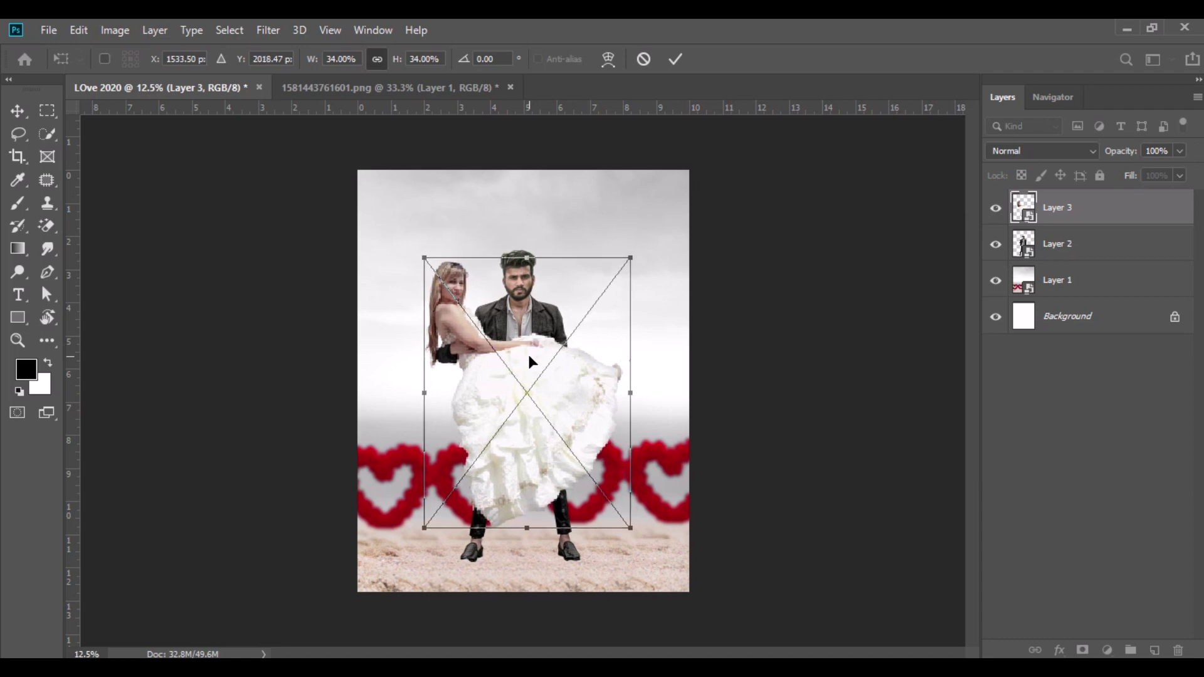
left_click(17, 112)
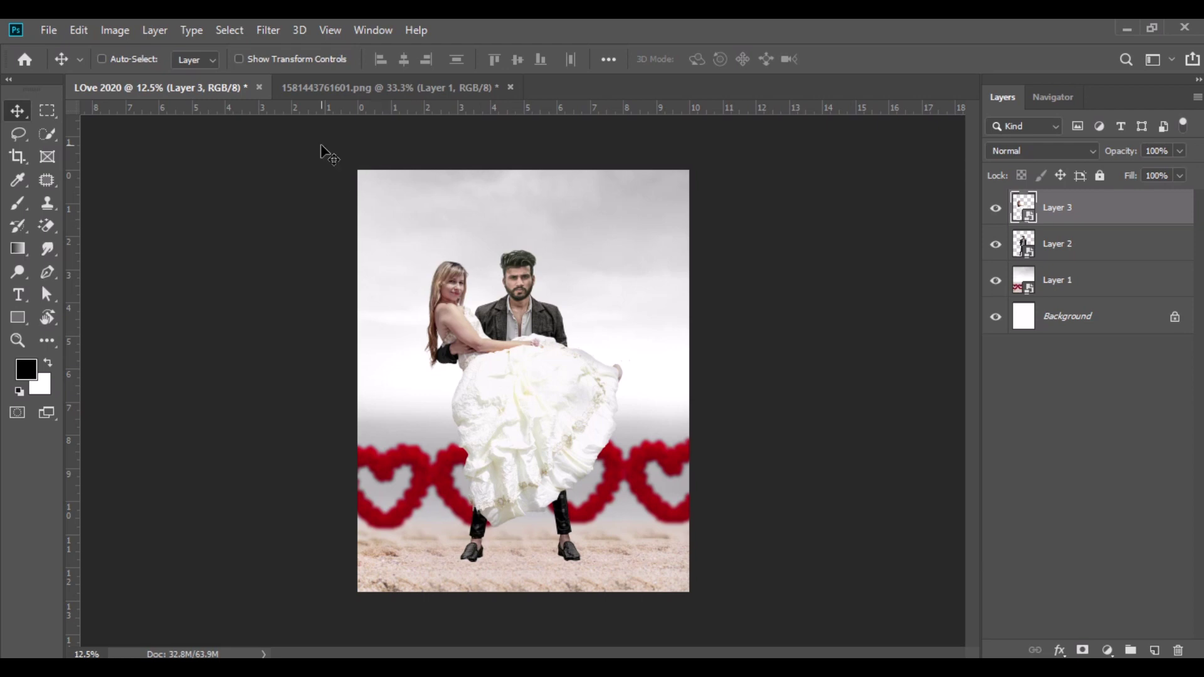
left_click(511, 88)
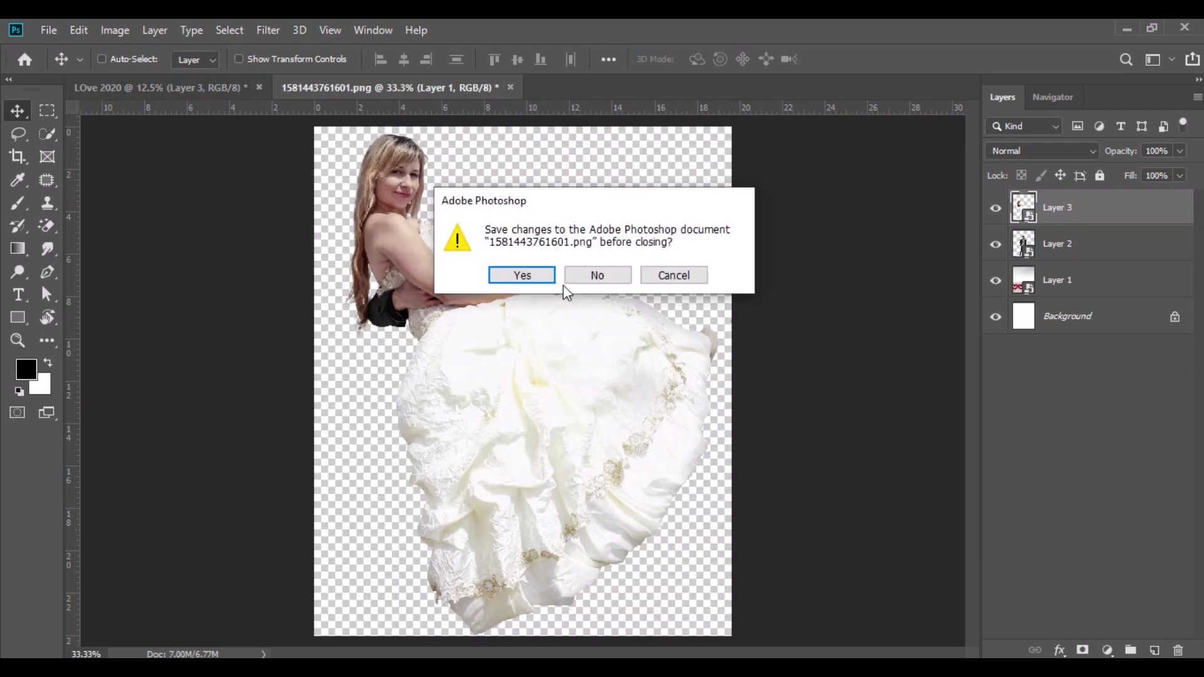
left_click(592, 280)
key("alt+Tab")
left_click_drag(291, 228, 517, 92)
left_click_drag(543, 371, 545, 307)
Rotate the hand about 39°, scale it to 110% and fit it over the man's shoulder.
key("ctrl+plus")
key("ctrl+plus")
key("ctrl+plus")
key("ctrl+plus")
key("ctrl+plus")
key("ctrl+plus")
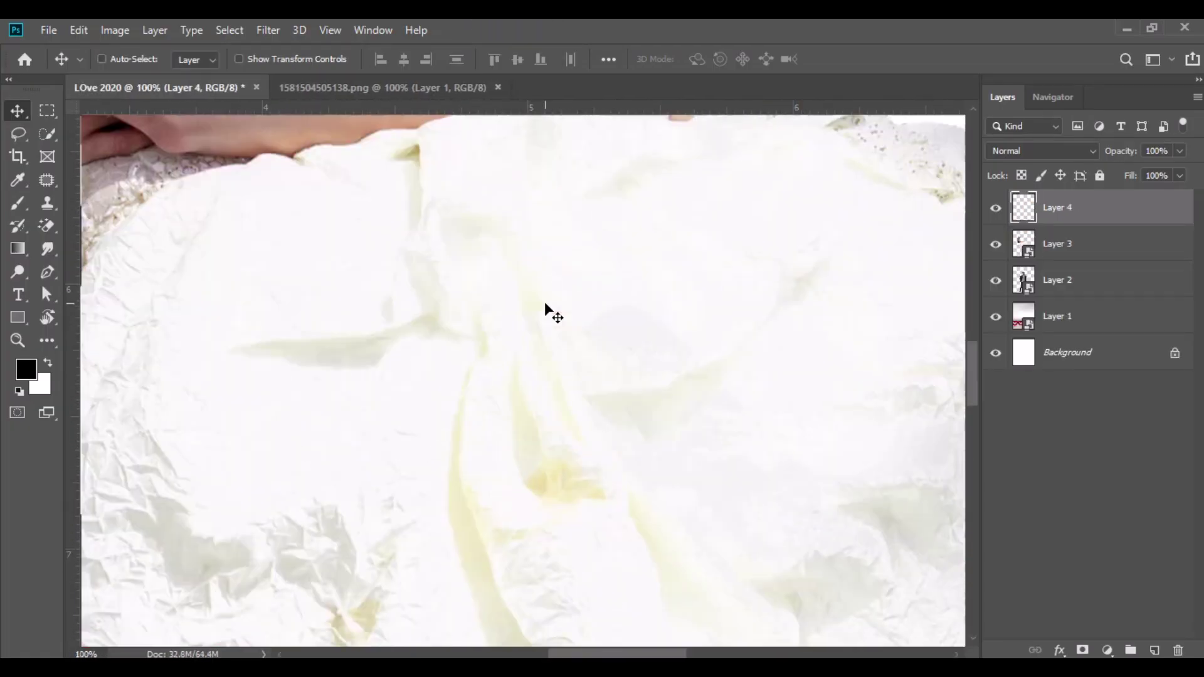
left_click_drag(977, 356, 973, 296)
left_click(77, 35)
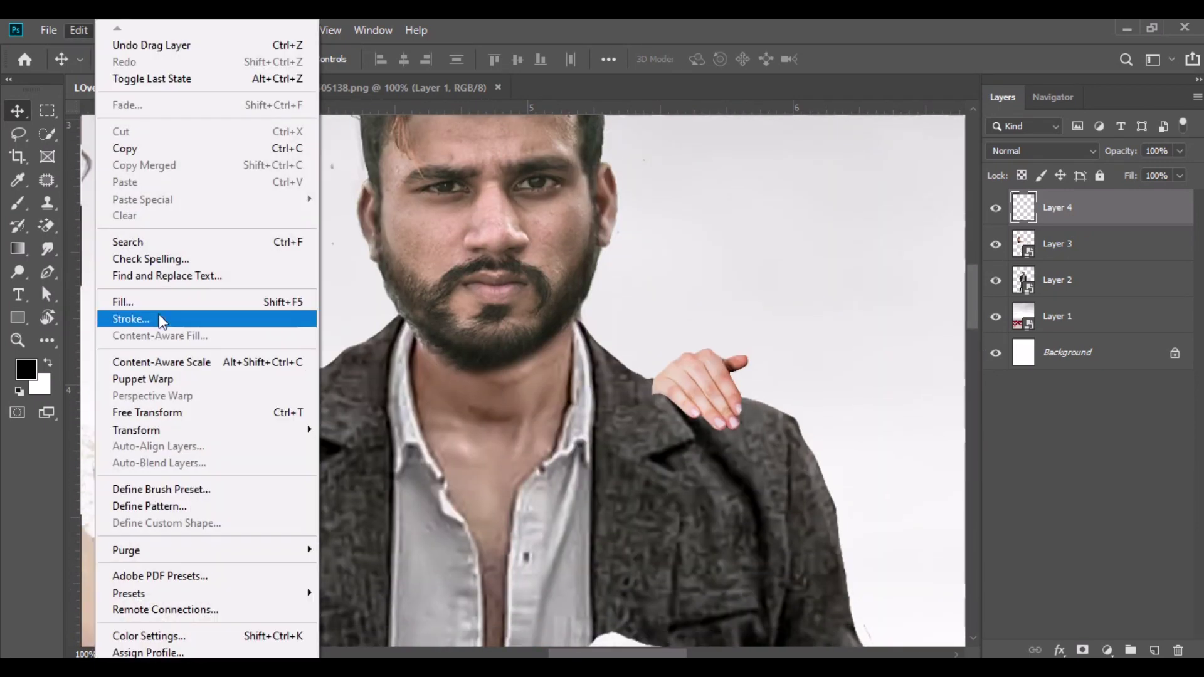
left_click(157, 411)
left_click_drag(833, 314, 845, 377)
left_click_drag(697, 395, 706, 405)
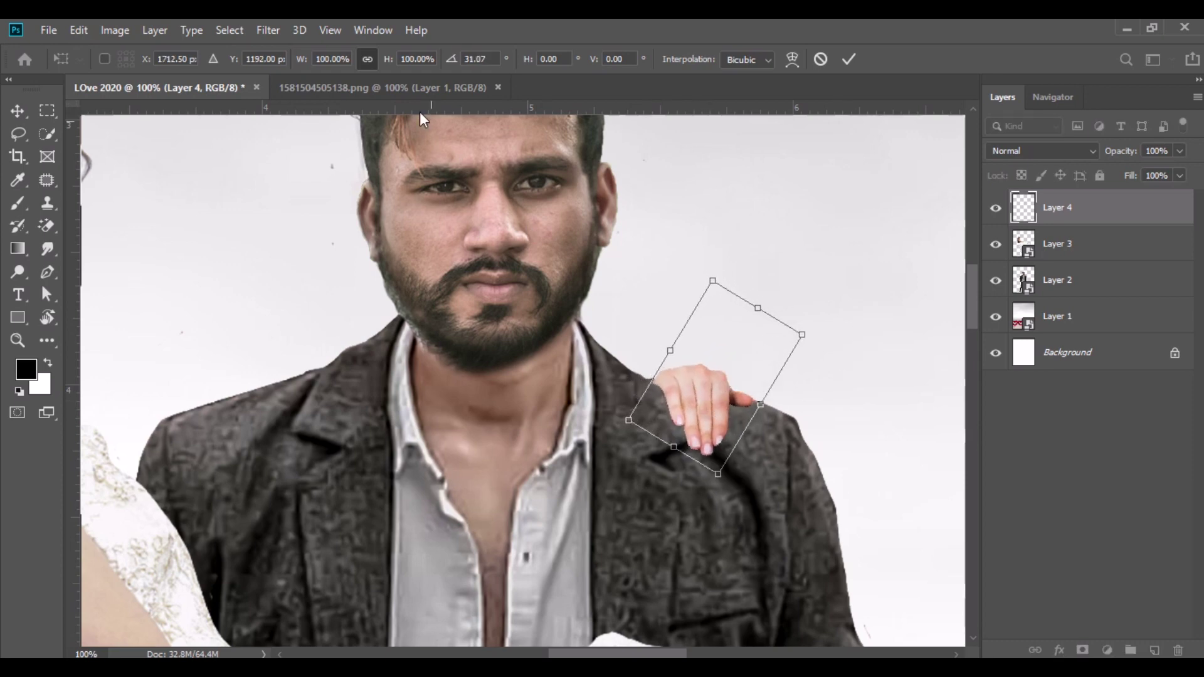
left_click_drag(380, 59, 395, 60)
left_click_drag(780, 274, 794, 297)
left_click_drag(723, 385, 724, 390)
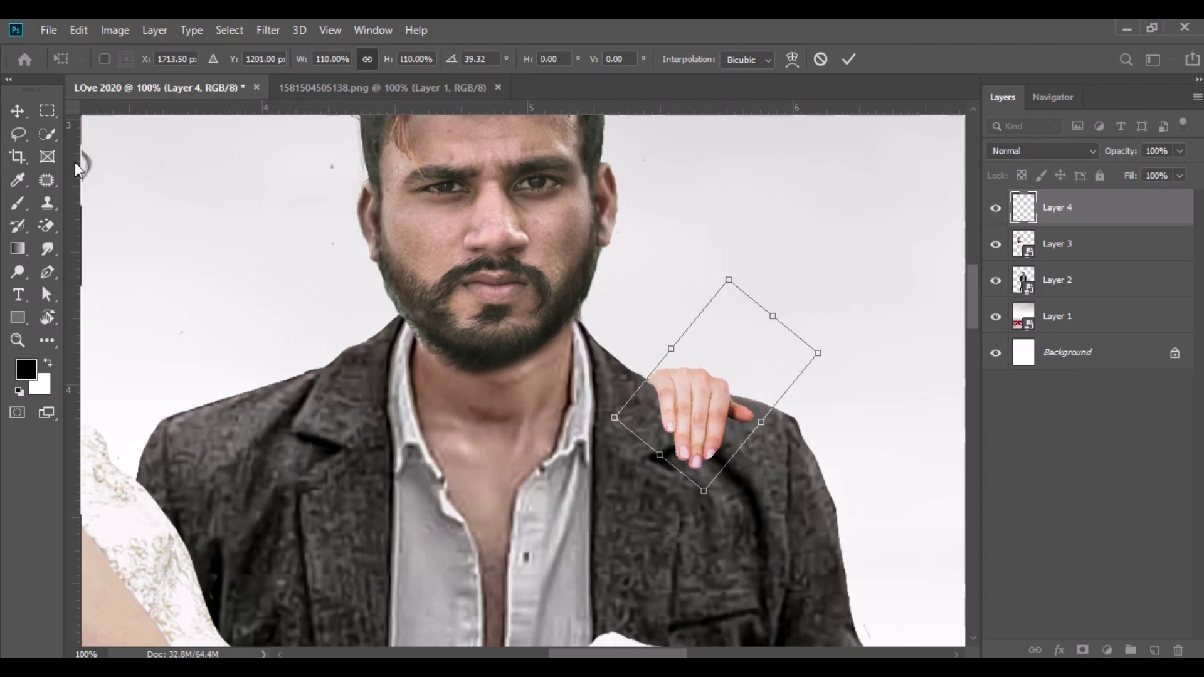
key("Return")
Apply the transform to the hand on the man's shoulder.
key("ctrl+minus")
key("ctrl+minus")
key("ctrl+minus")
key("ctrl+minus")
key("ctrl+minus")
key("ctrl+minus")
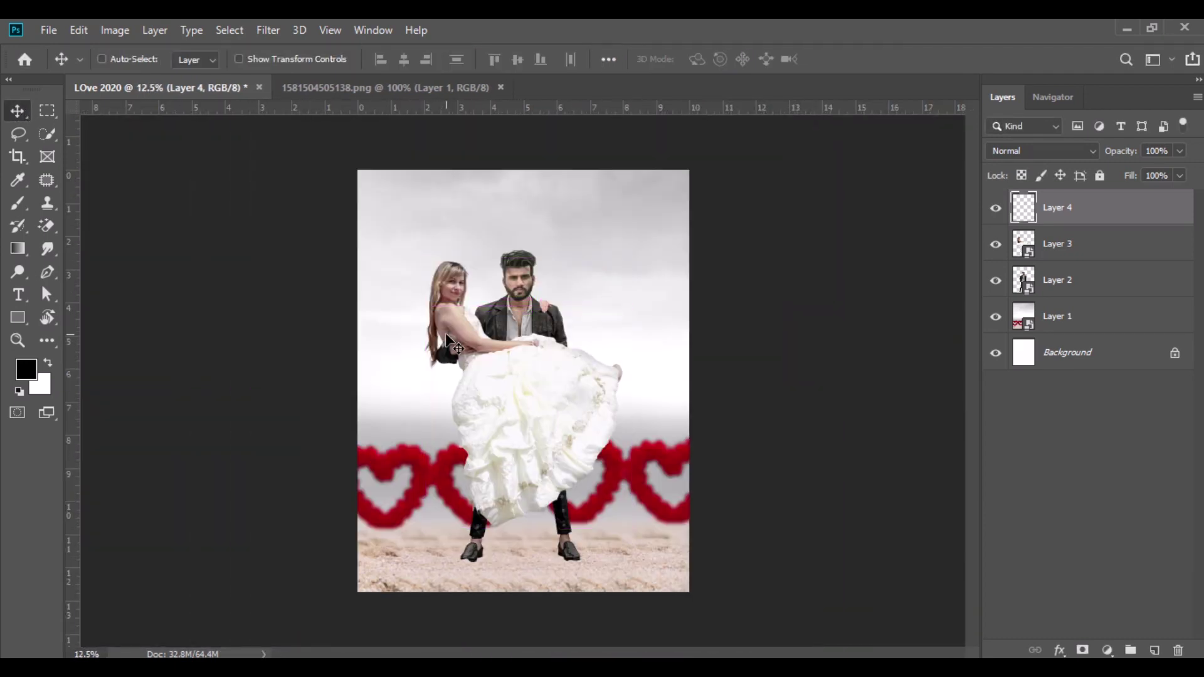
Free-transform the hand again, scaling it proportionally to 116% and rotating it about 5.5° on the man's shoulder.
key("ctrl+plus")
key("ctrl+plus")
key("ctrl+plus")
key("ctrl+plus")
key("ctrl+plus")
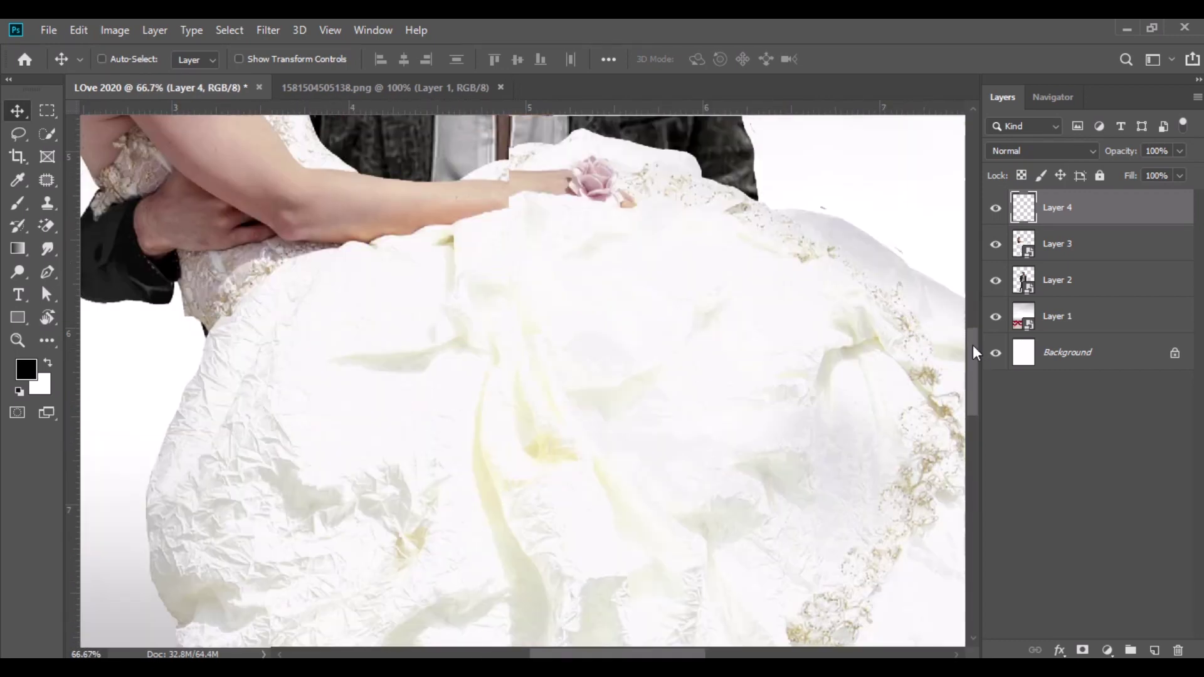
scroll(882, 318, "up", 5)
left_click(79, 32)
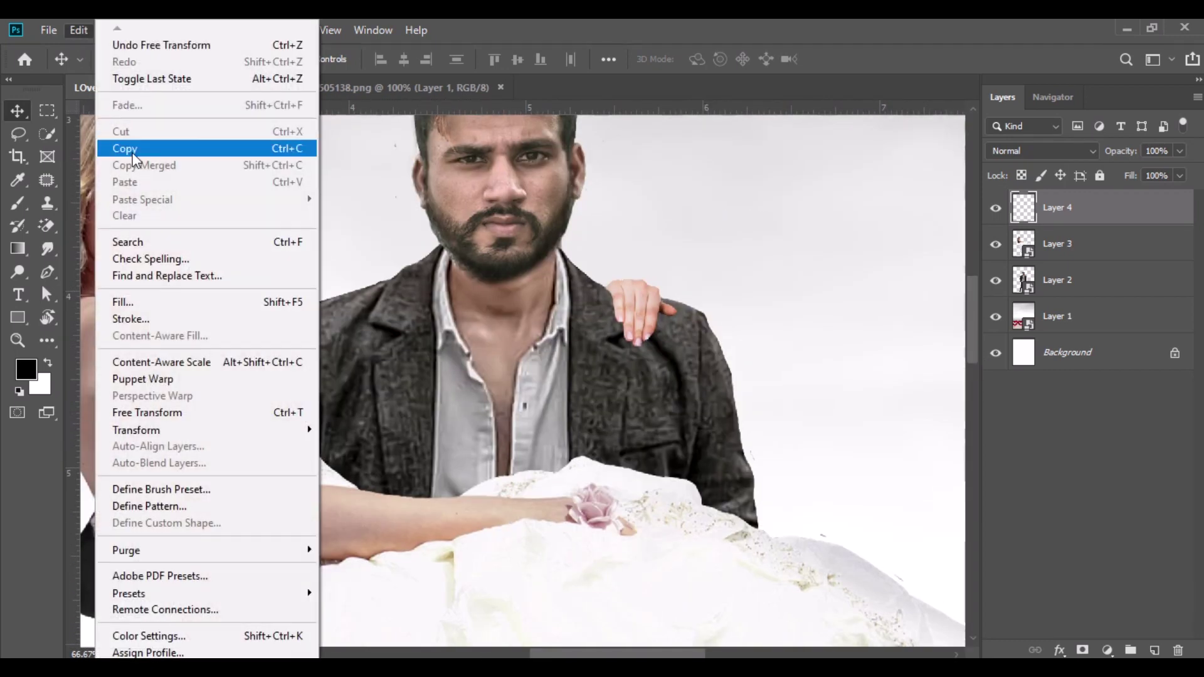
left_click(186, 413)
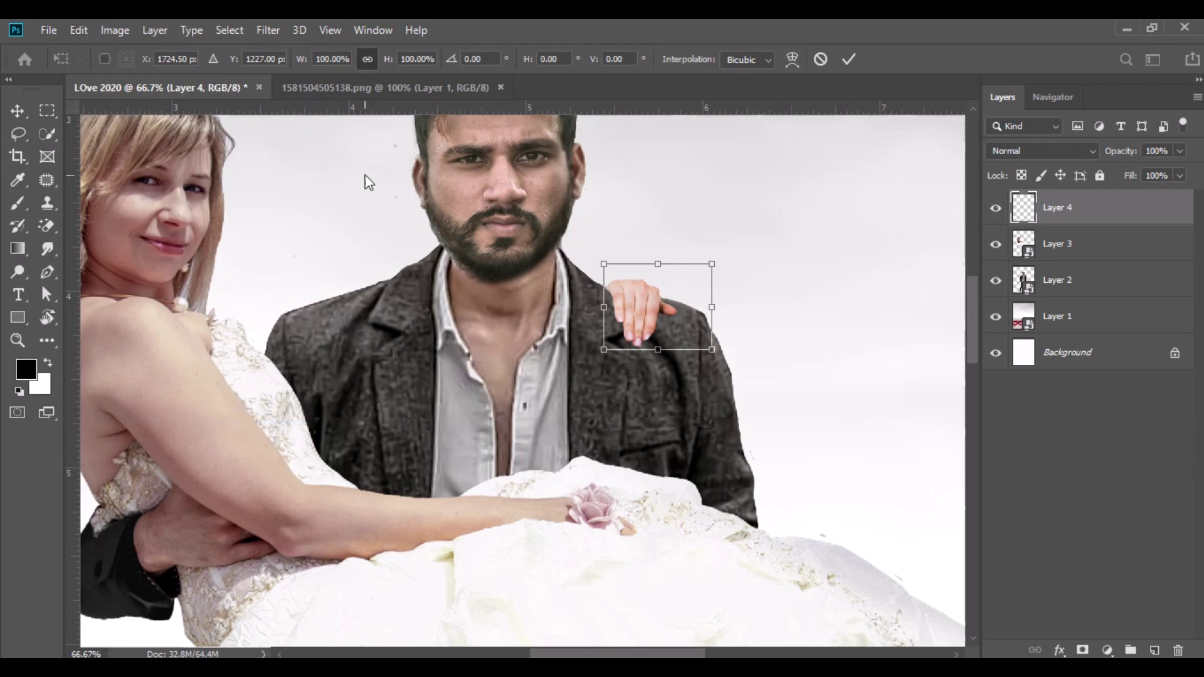
left_click(368, 59)
left_click_drag(388, 59, 427, 61)
left_click_drag(746, 248, 756, 314)
left_click_drag(655, 301, 667, 308)
left_click_drag(390, 59, 369, 60)
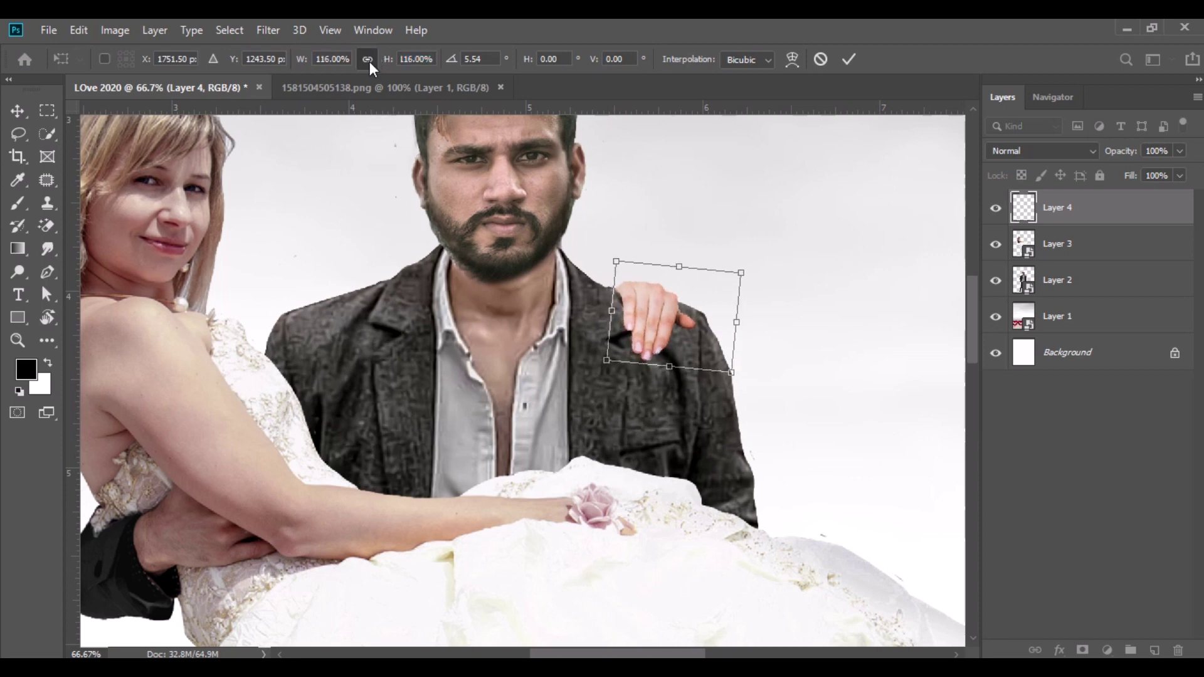
Rotate the hand to about 16°, nudge it into place on the man's shoulder and apply the transform.
left_click_drag(649, 309, 644, 310)
left_click_drag(801, 328, 793, 350)
left_click_drag(656, 314, 655, 323)
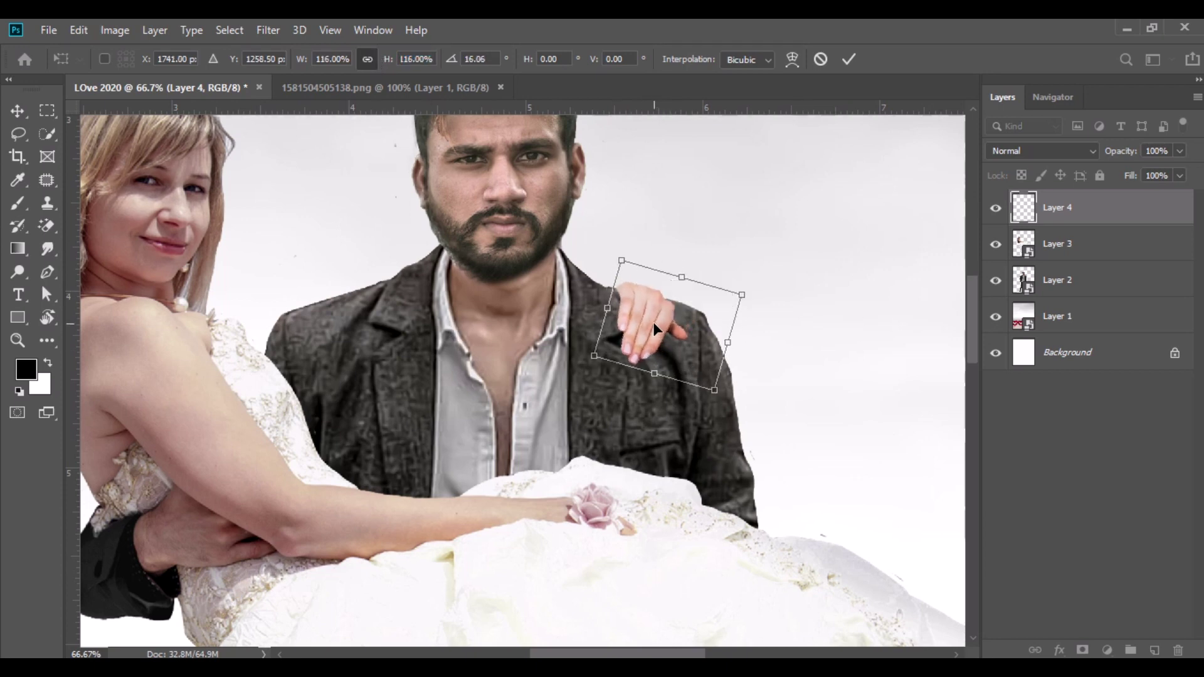
left_click(17, 111)
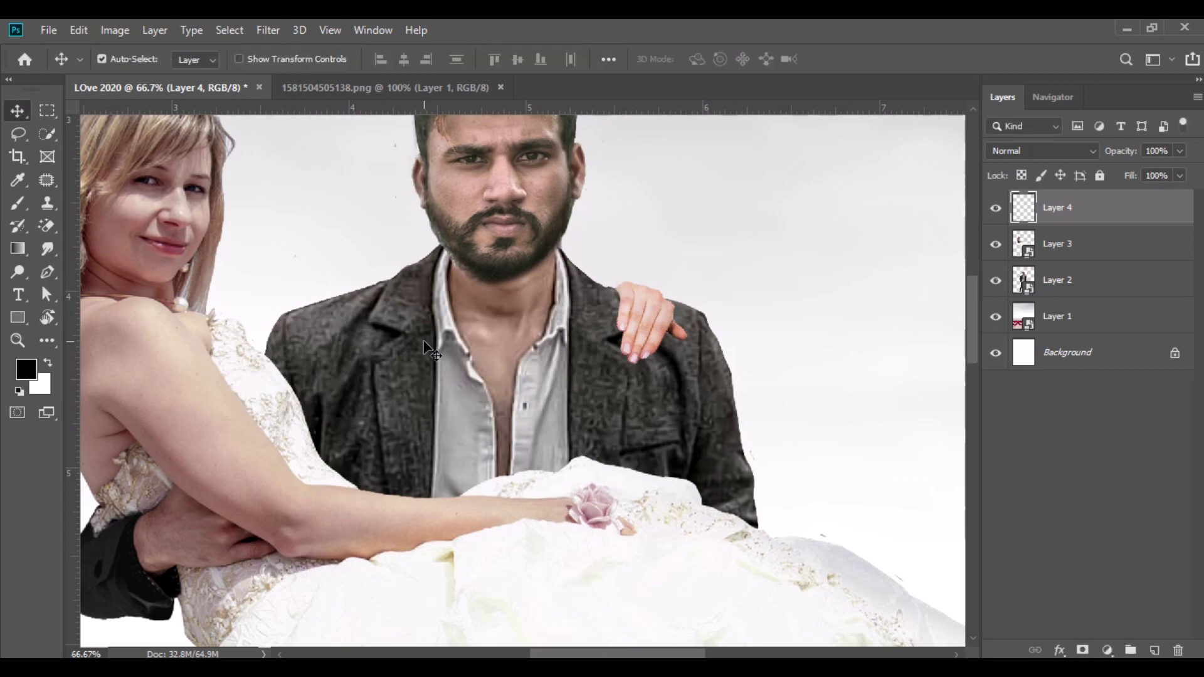
Close the hand's source image 1581504505138.png.
key("ctrl+minus")
key("ctrl+minus")
key("ctrl+minus")
key("ctrl+minus")
key("ctrl+minus")
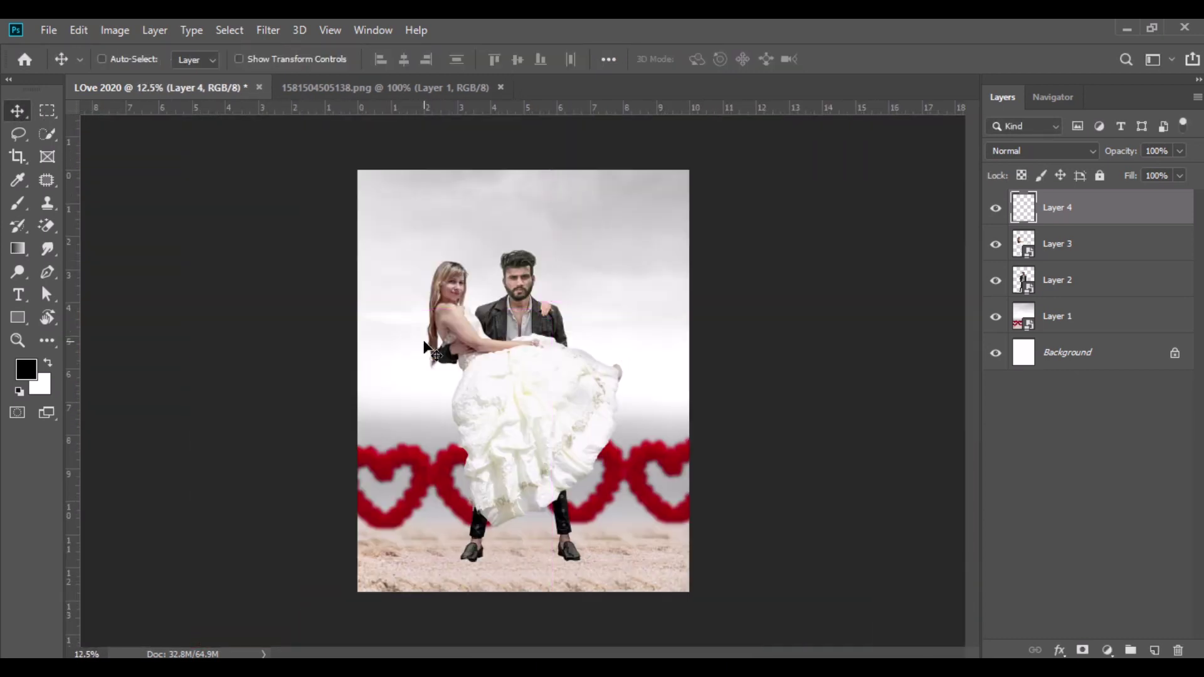
left_click(500, 87)
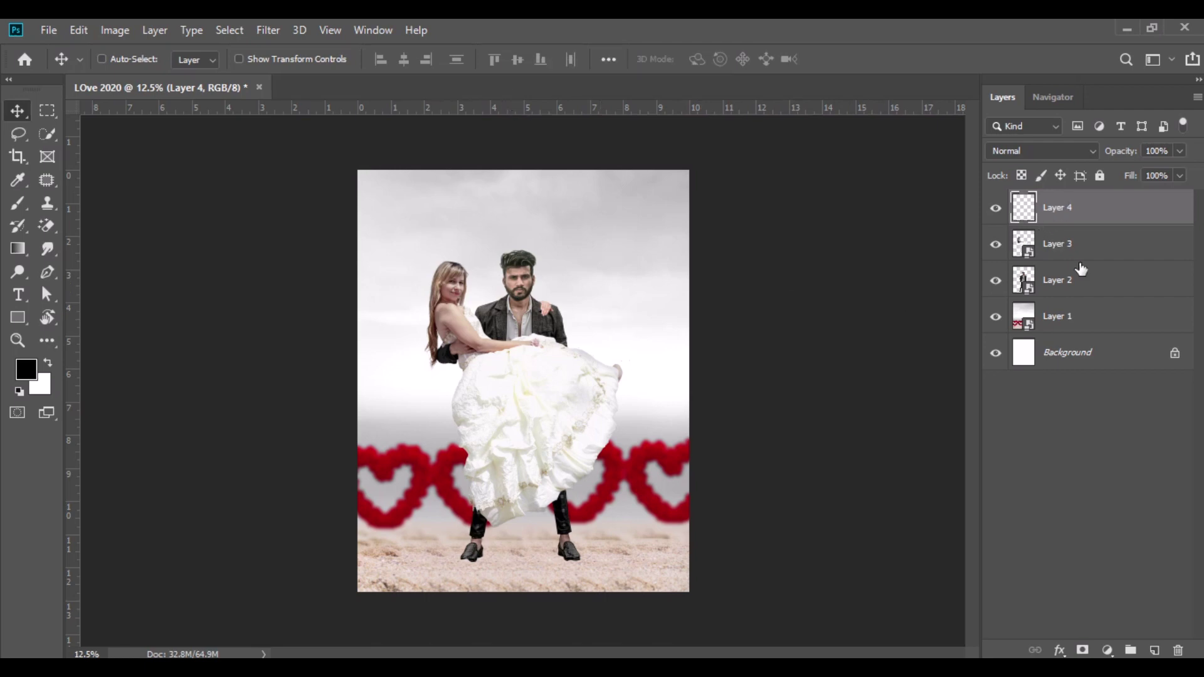
Merge the hand, bride and man layers into one, hiding Layer 1 and Background only during the merge.
left_click_drag(998, 329, 999, 356)
right_click(1053, 211)
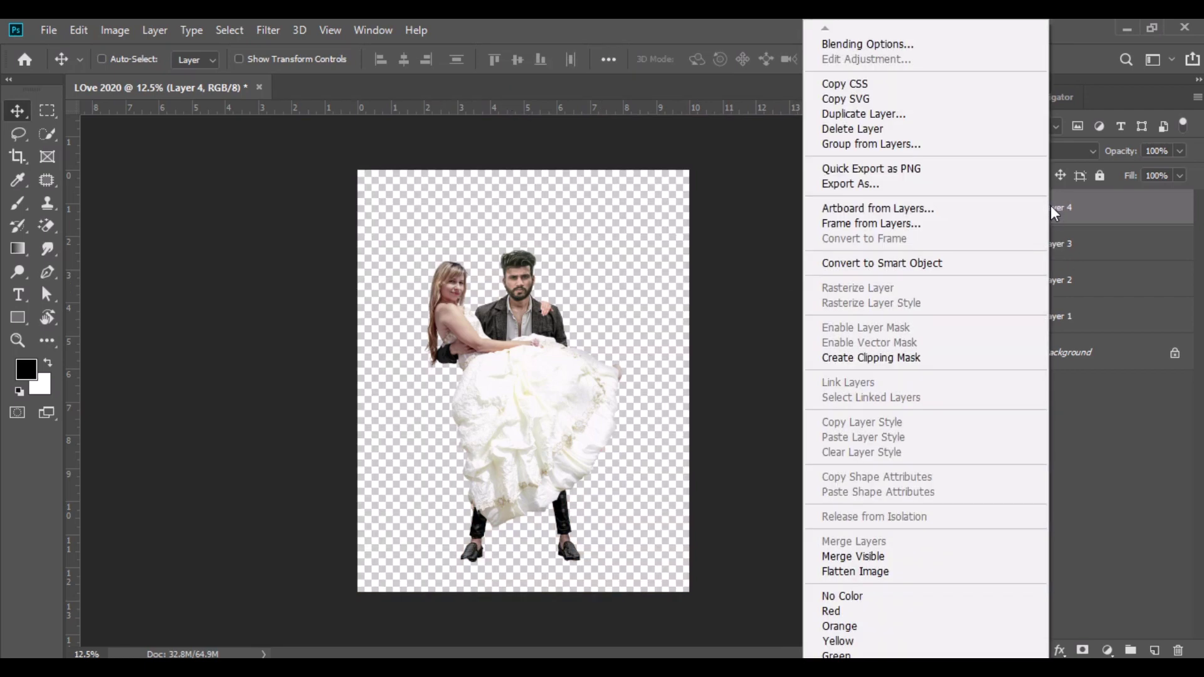
left_click(863, 552)
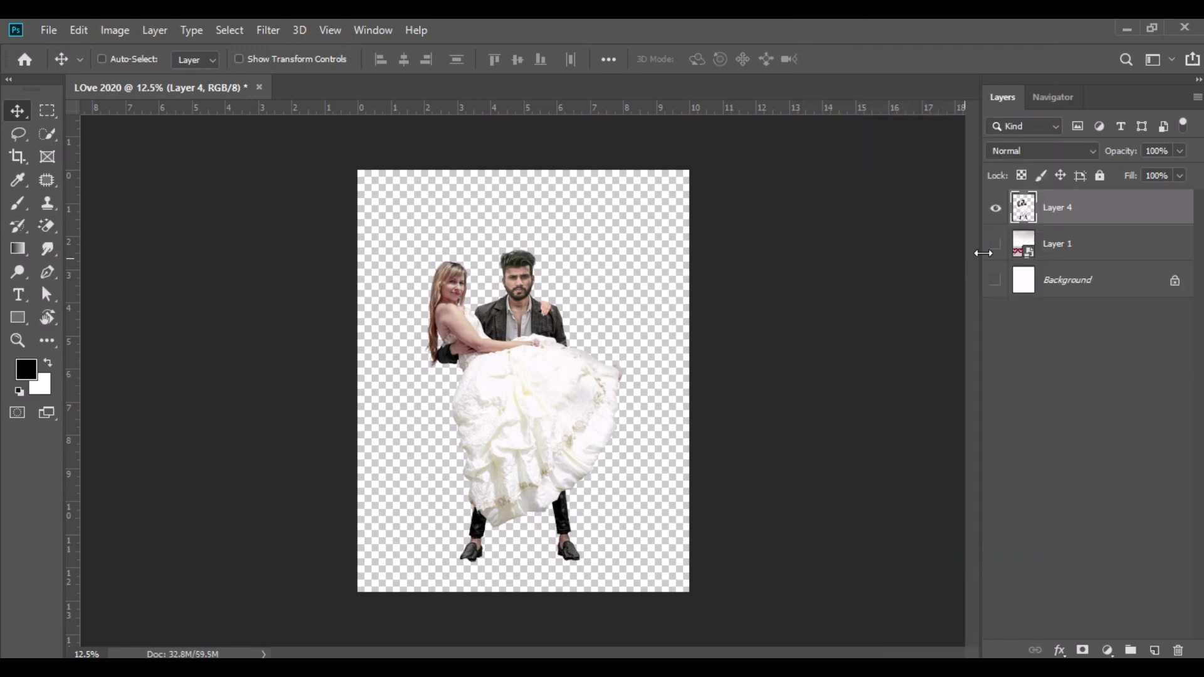
left_click_drag(992, 256, 997, 284)
Duplicate the merged couple layer and turn the lower copy solid black by reducing its Hue/Saturation lightness to the minimum.
left_click_drag(1062, 199, 1155, 650)
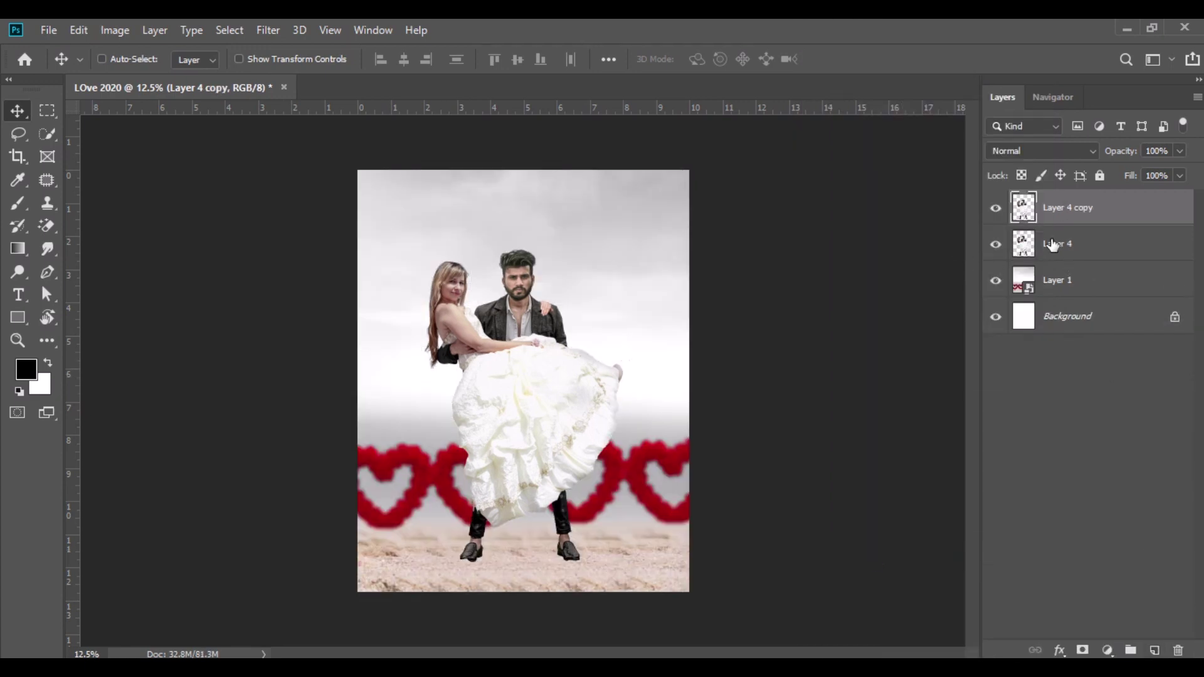
left_click(1052, 244)
left_click(111, 31)
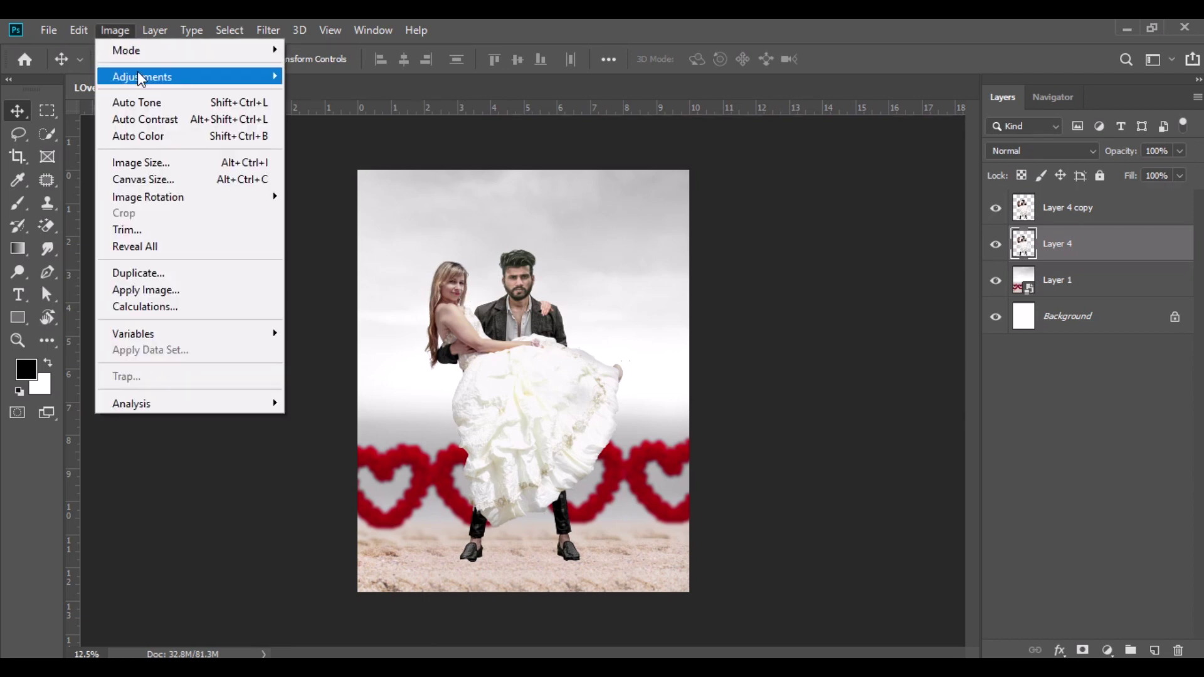
mouse_move(139, 76)
left_click(363, 170)
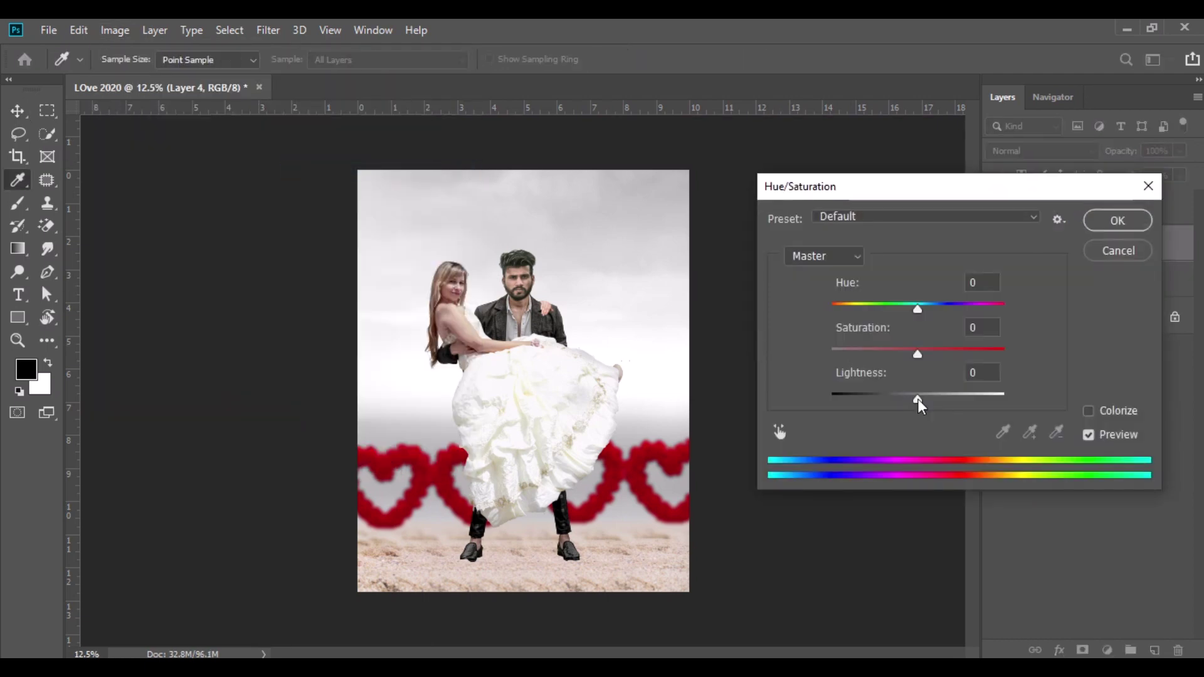
left_click_drag(917, 399, 793, 407)
left_click(1118, 220)
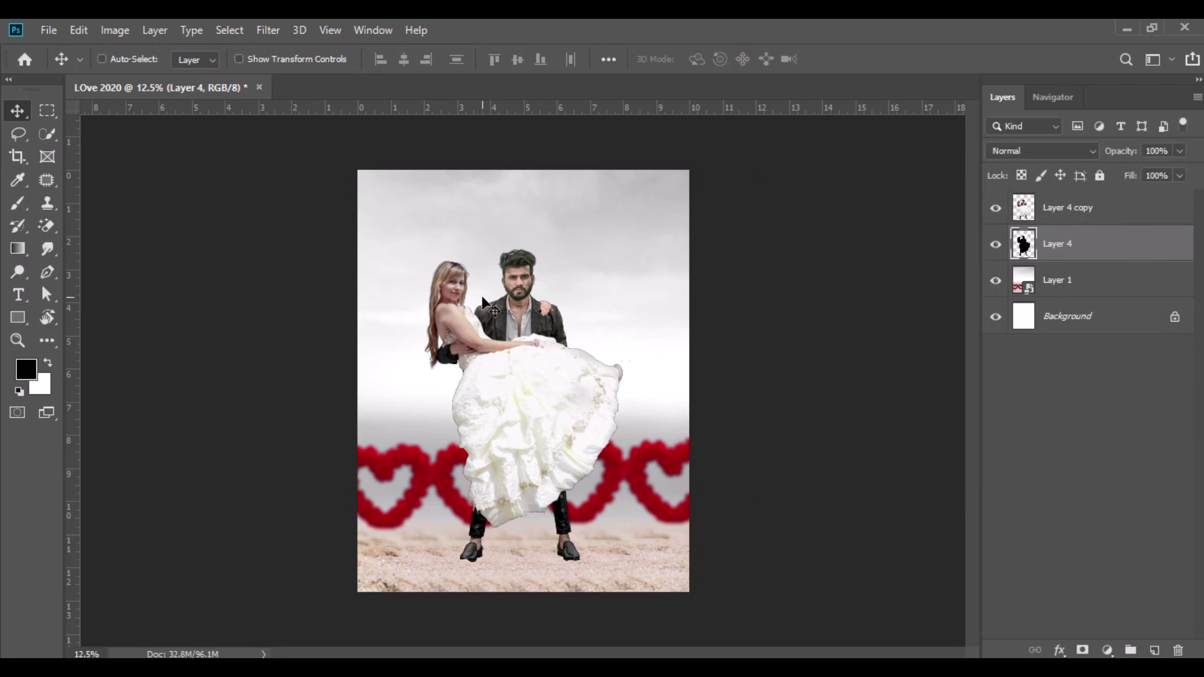
Flip and skew the black copy into a ground shadow at the man's feet, with height about -28% and horizontal skew about -53.5°.
left_click(78, 31)
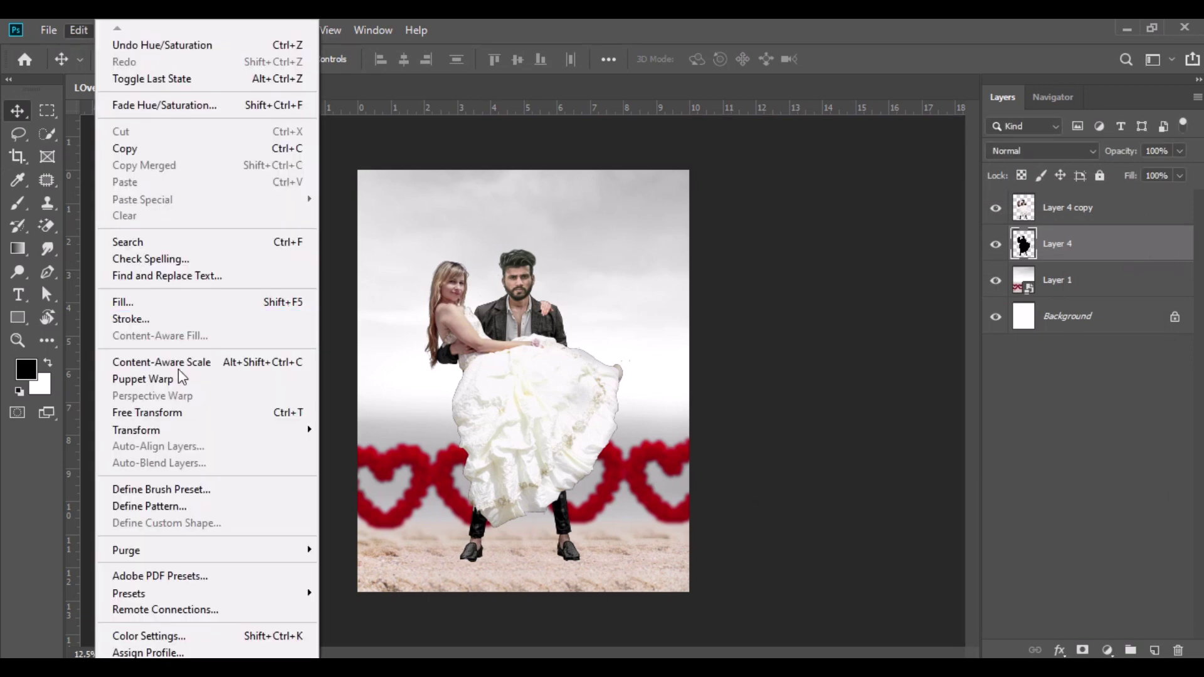
left_click(188, 409)
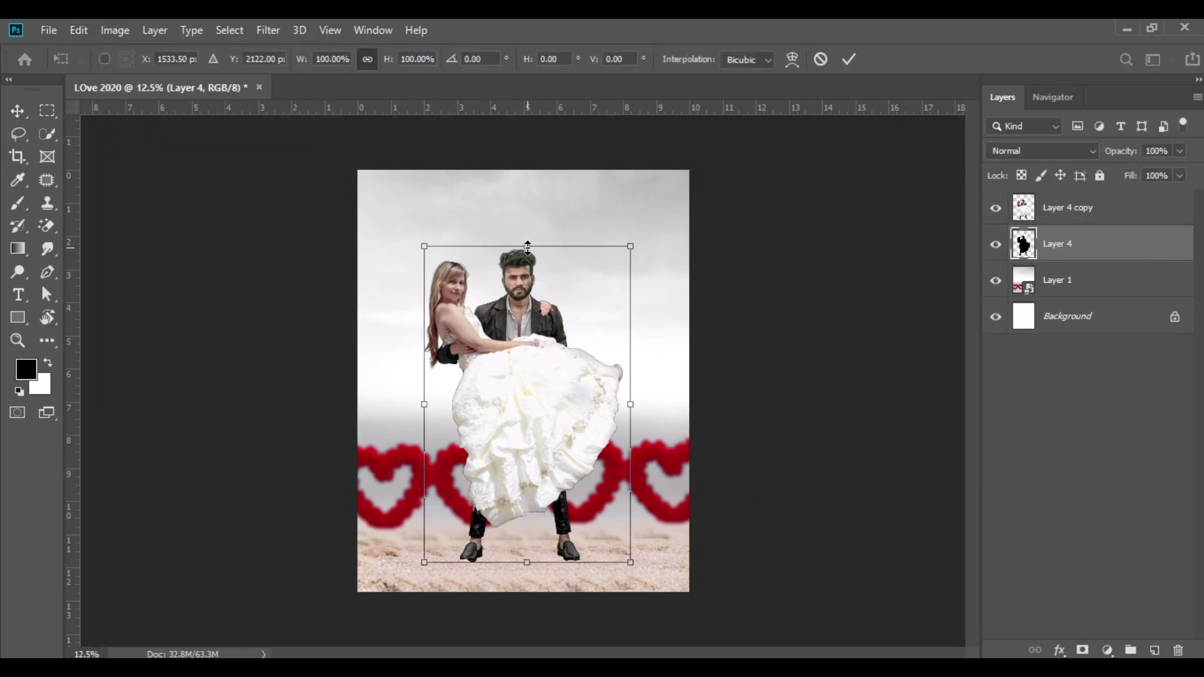
left_click_drag(528, 247, 408, 654)
key("Right")
key("Up")
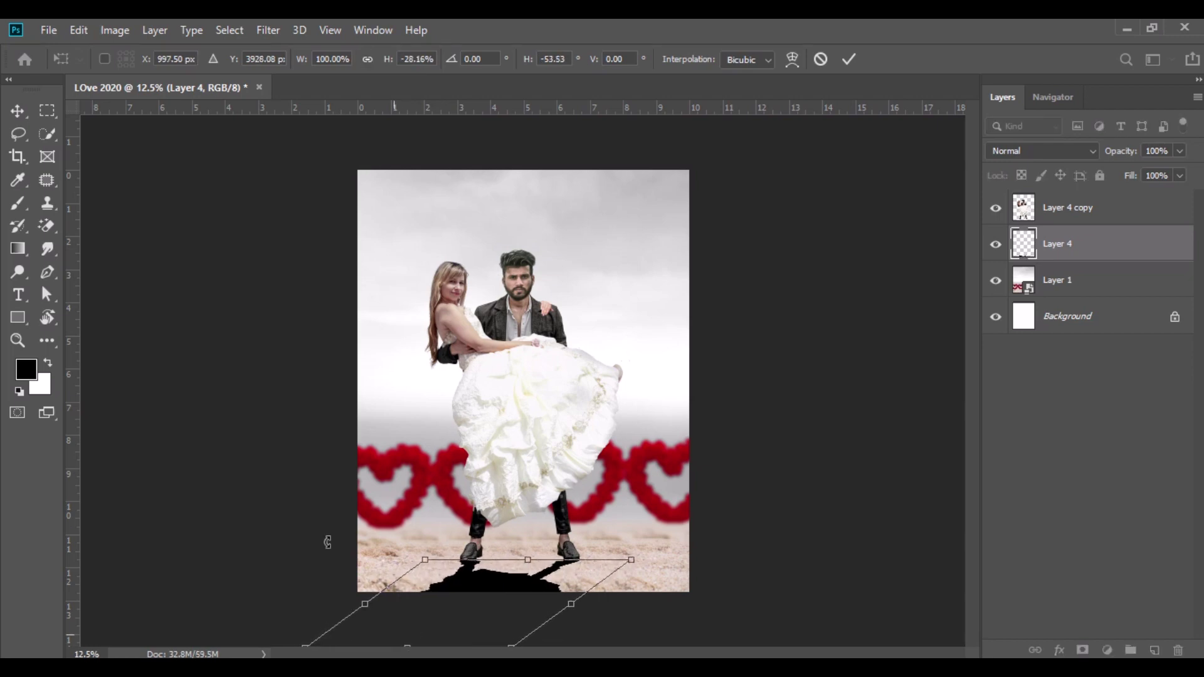
left_click(17, 111)
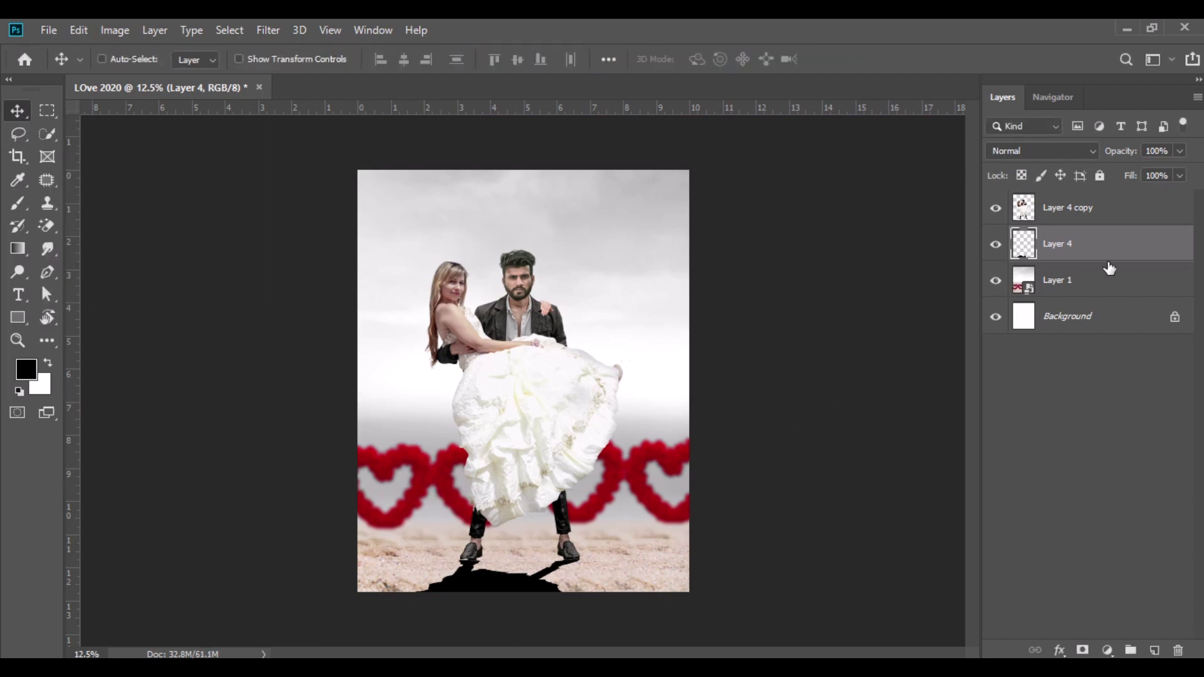
Lower the shadow layer's fill to 40% and soften it with a 6-pixel Gaussian Blur.
type("40")
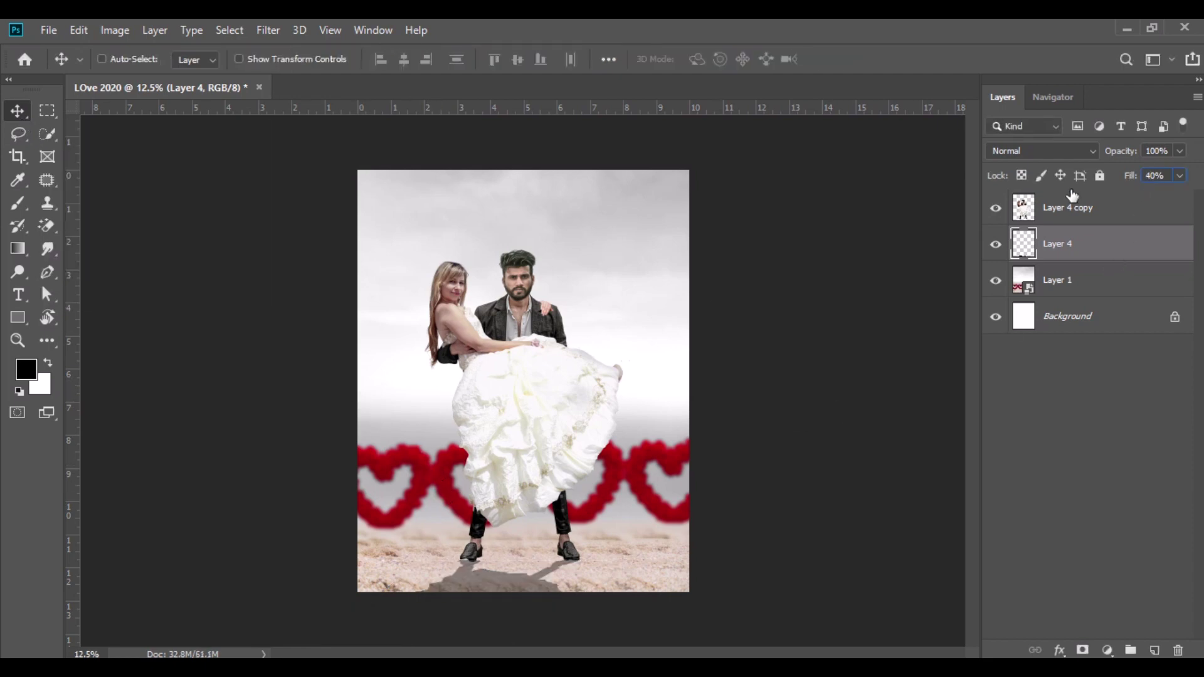
left_click(265, 32)
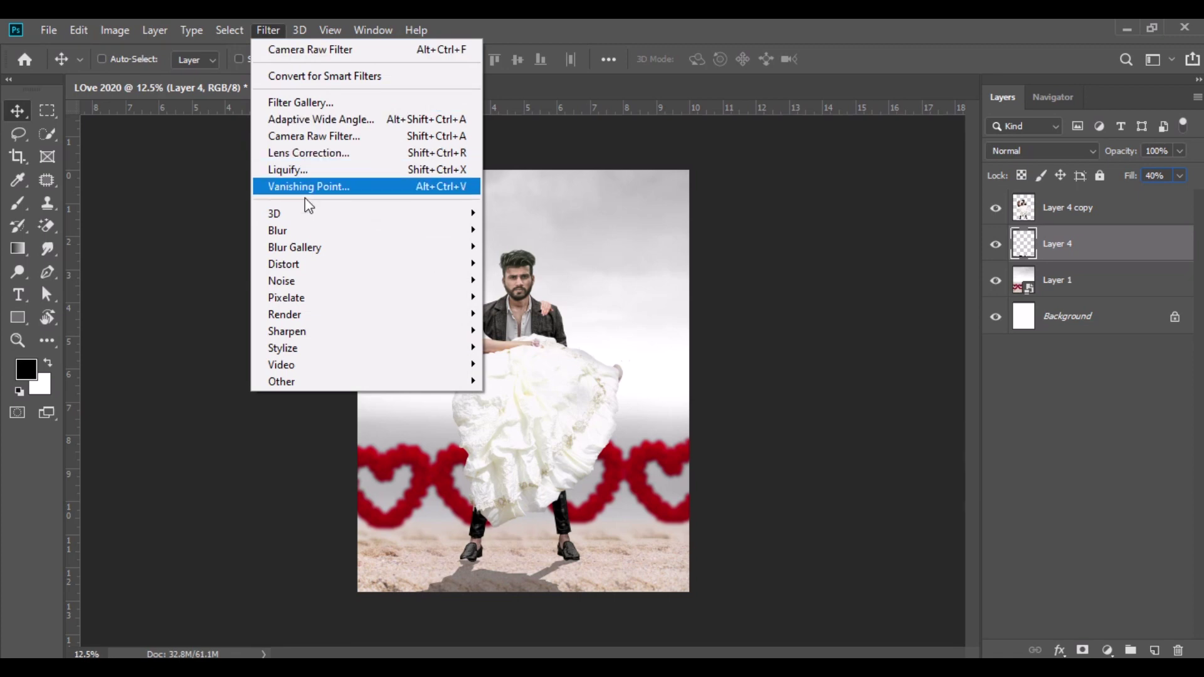
mouse_move(310, 231)
left_click(532, 300)
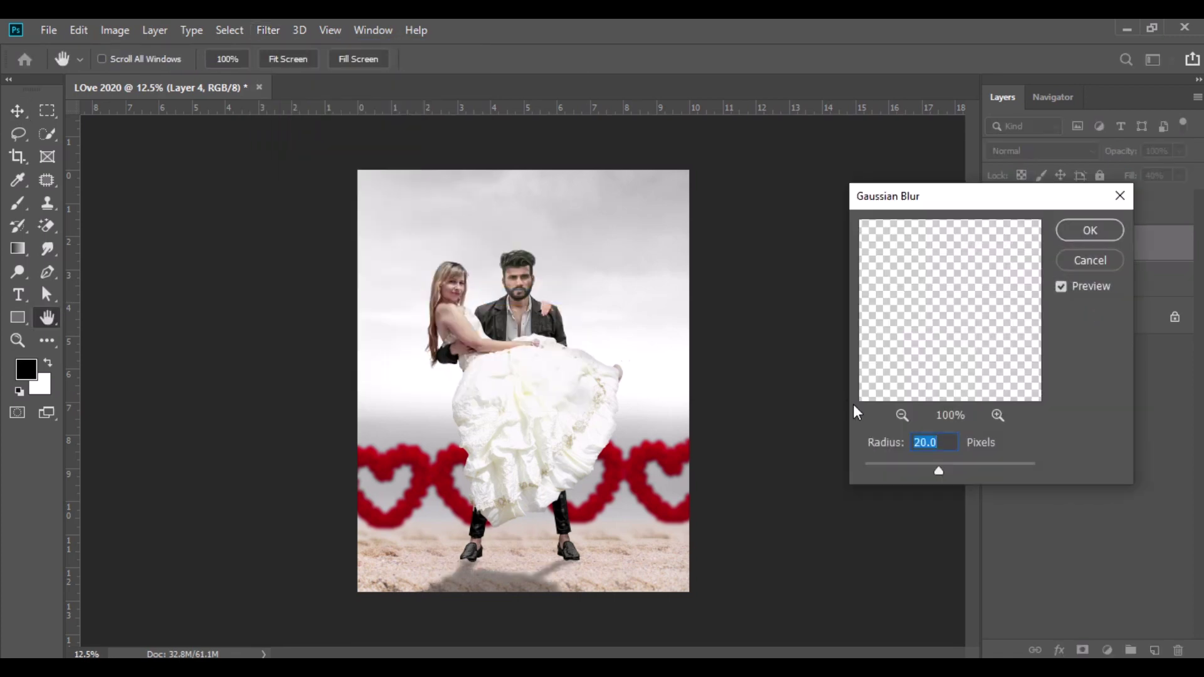
type("6")
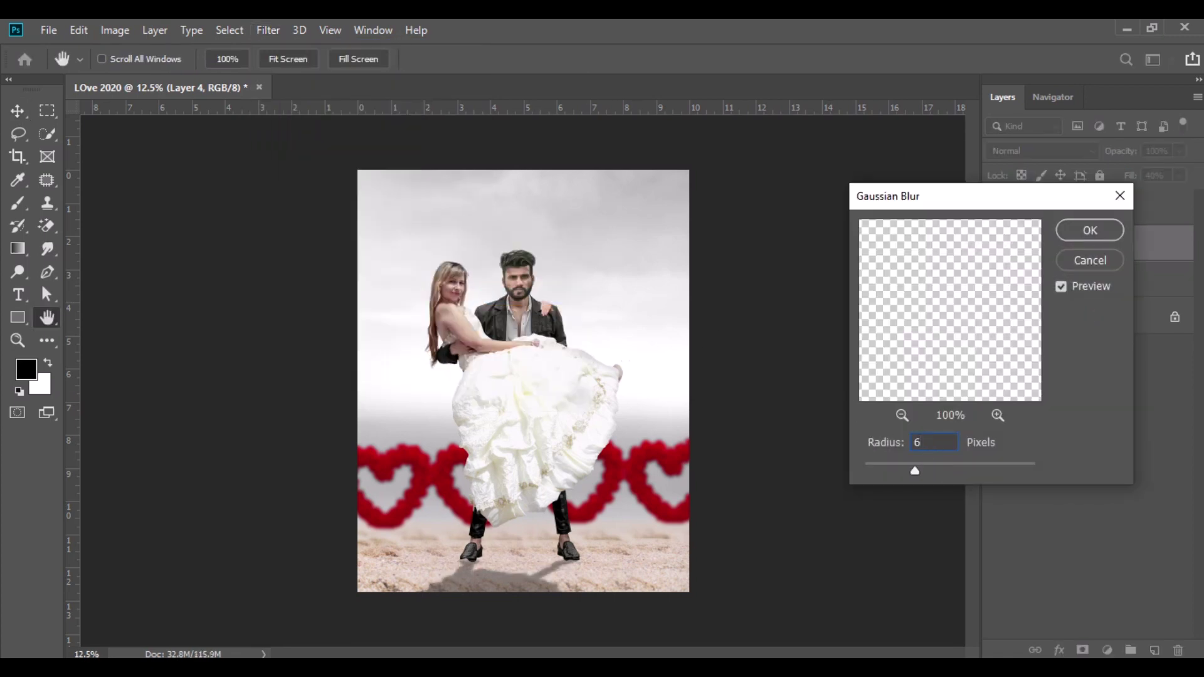
left_click(1080, 235)
Merge all visible layers of the composition into a single layer.
key("v")
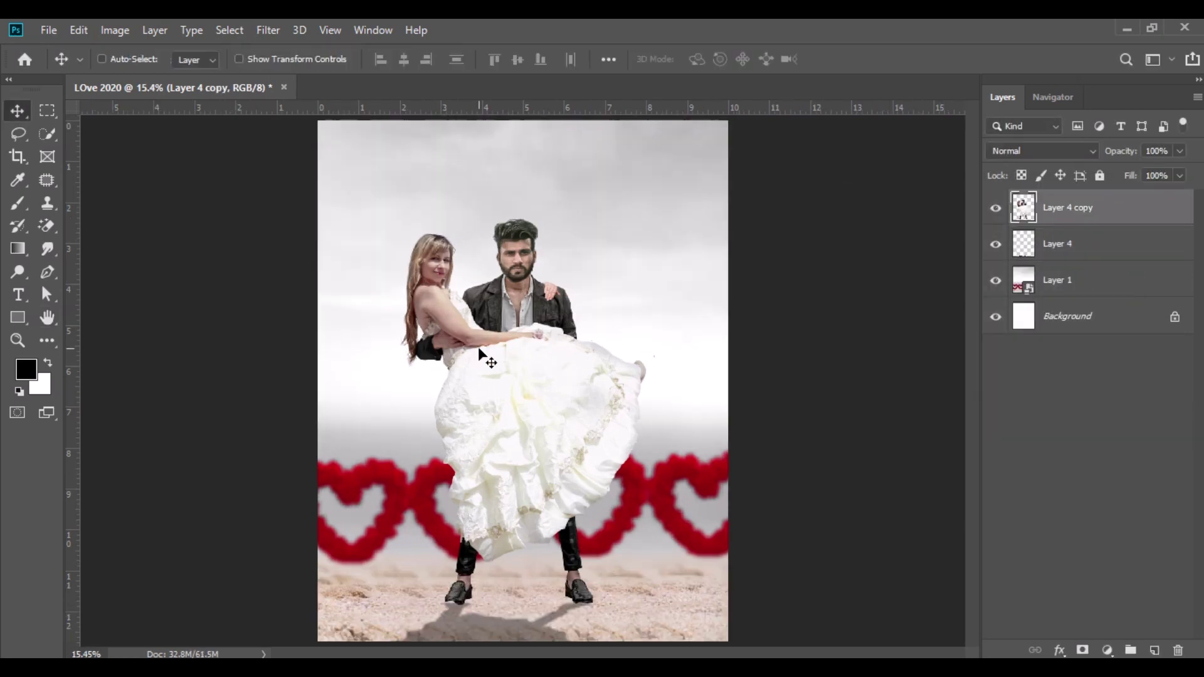
right_click(1072, 215)
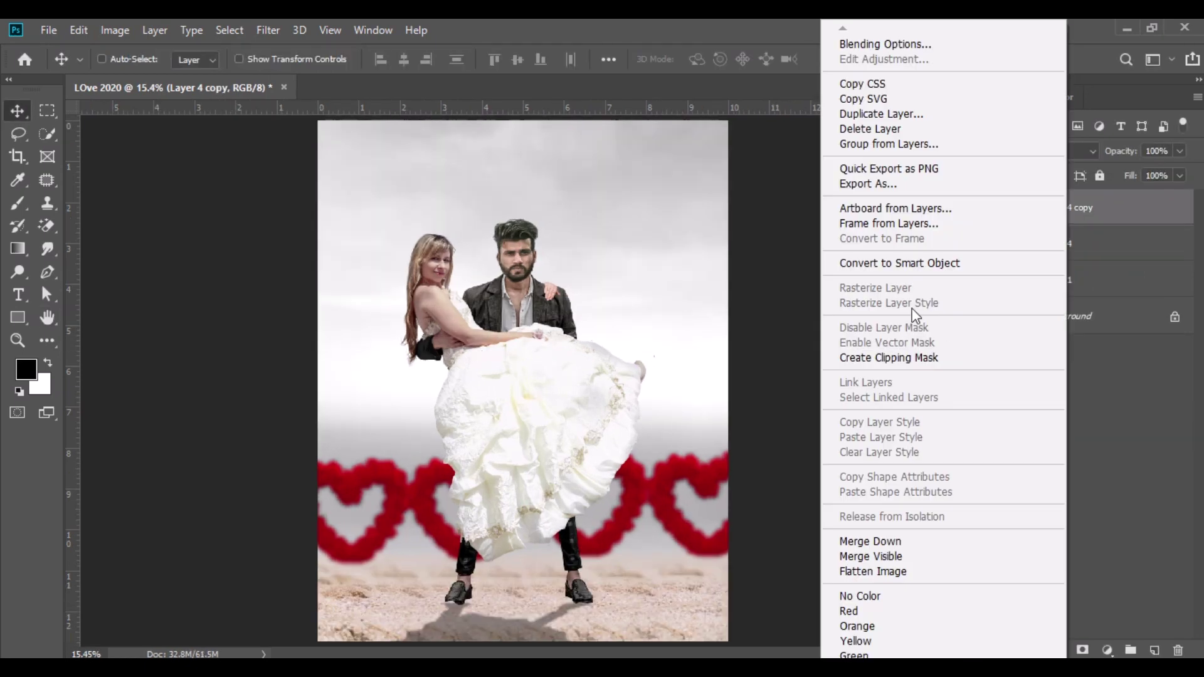
left_click(899, 557)
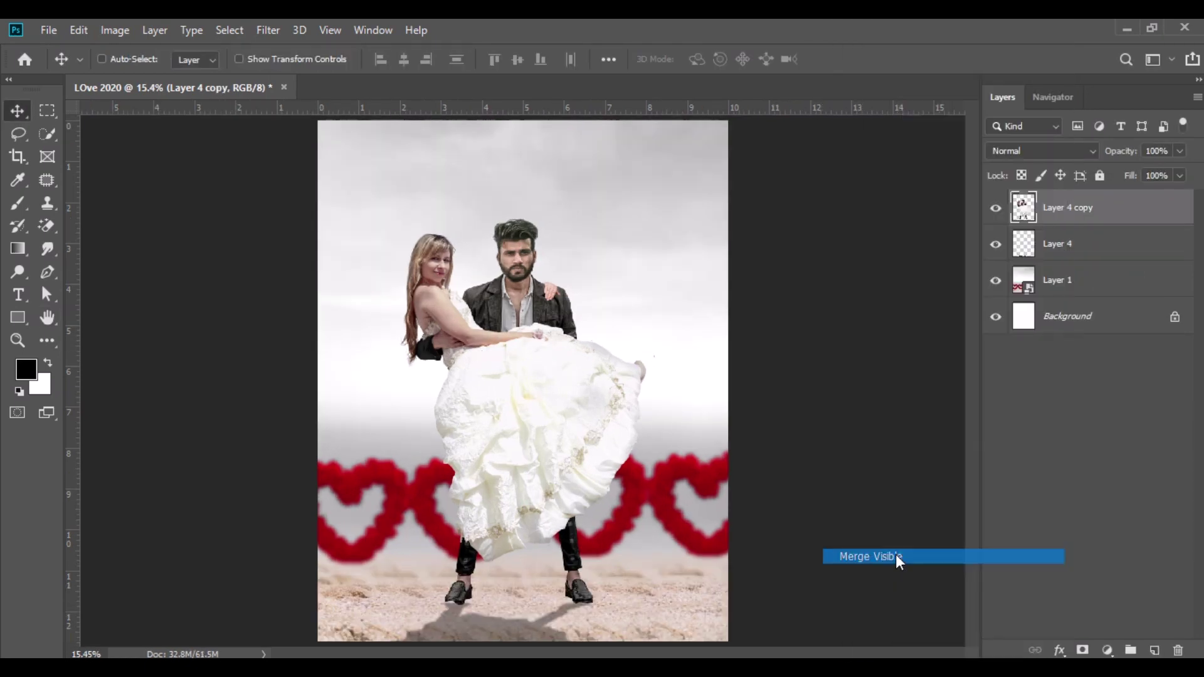
In the Camera Raw Filter, set contrast +23, highlights -25, shadows +18, blacks -17 and clarity +6.
left_click(268, 30)
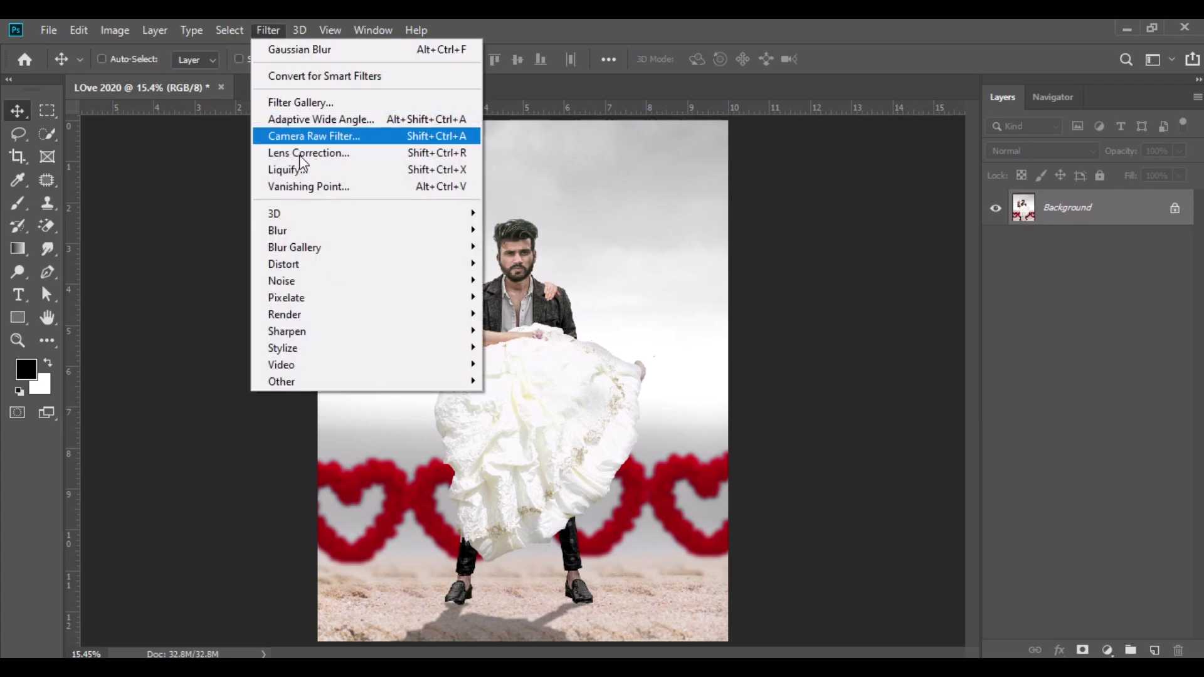
left_click(331, 135)
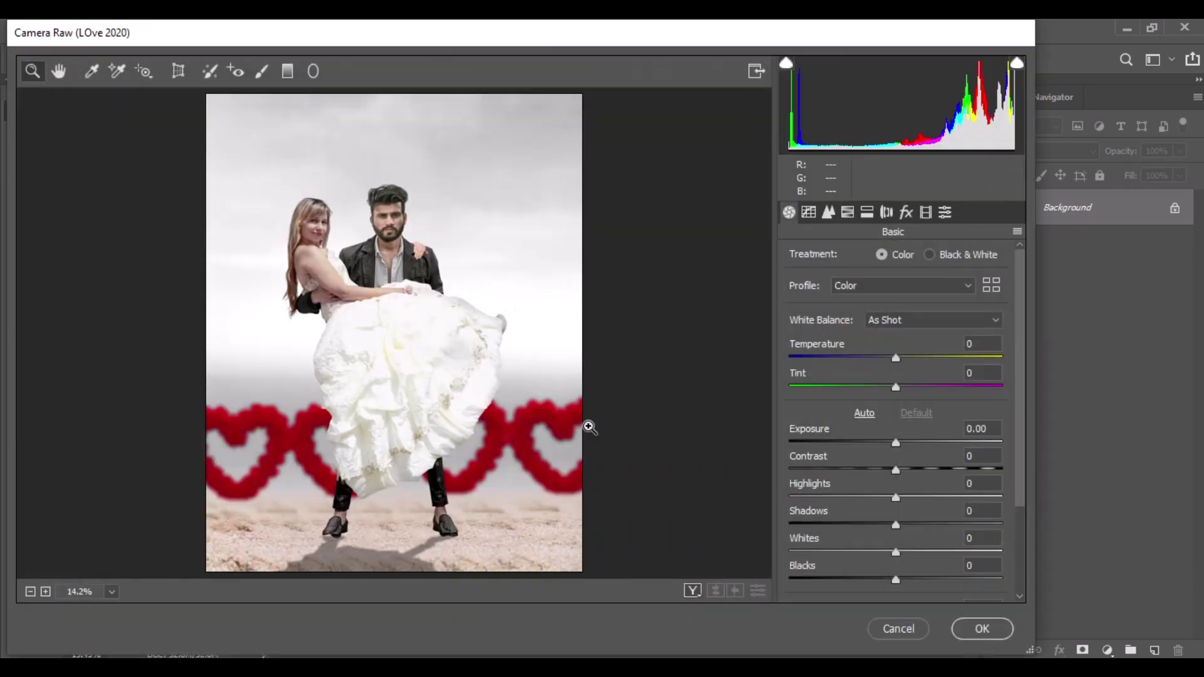
left_click_drag(897, 500, 922, 471)
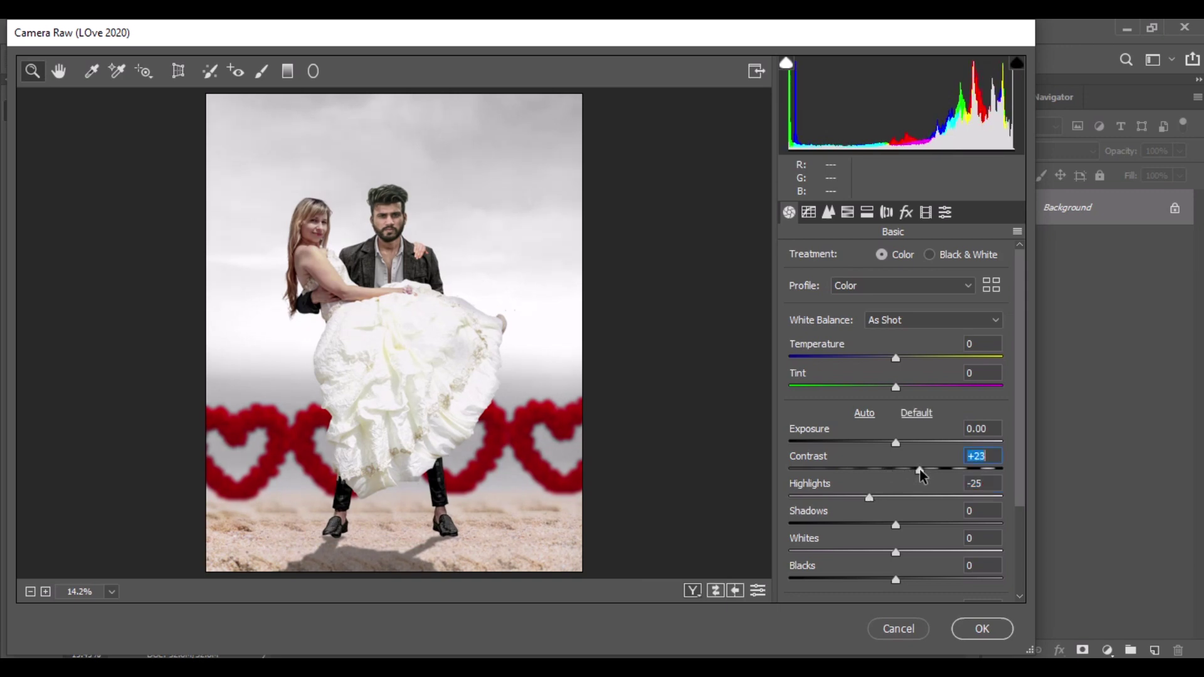
scroll(1021, 442, "down", 2)
left_click_drag(898, 471, 916, 469)
left_click_drag(896, 524, 878, 527)
mouse_move(903, 568)
left_mouse_down()
mouse_move(923, 574)
mouse_move(907, 580)
left_mouse_up()
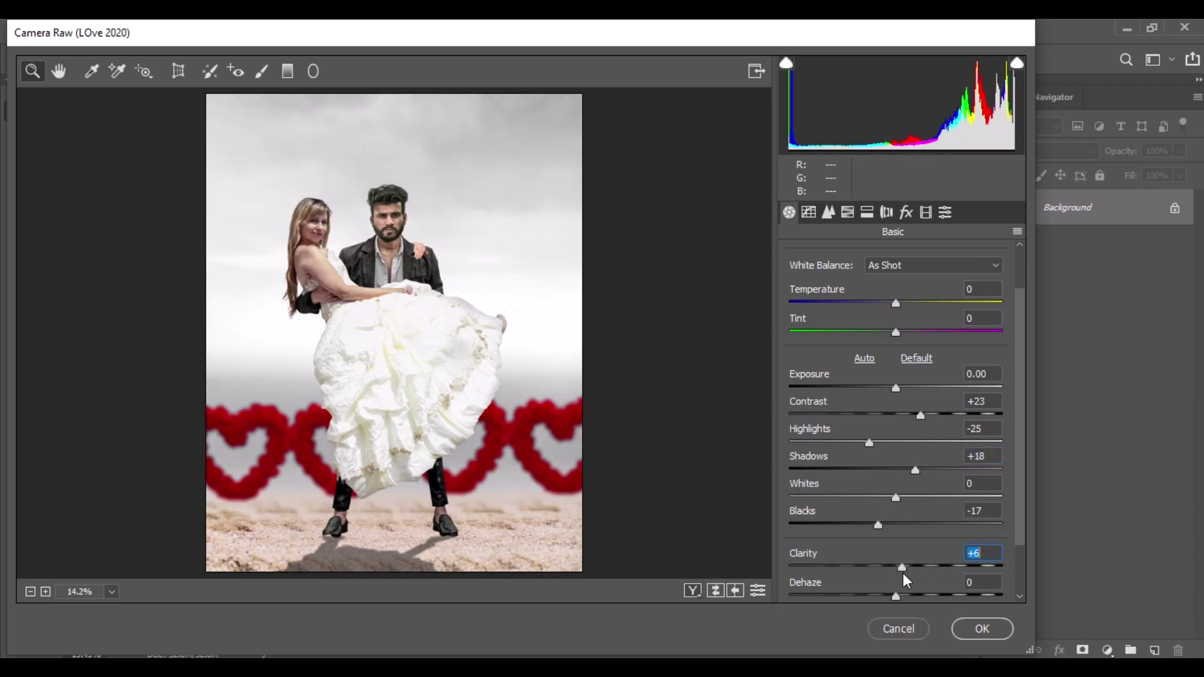
Raise the oranges' luminance to +22 in the HSL adjustments and apply the Camera Raw Filter.
left_click(848, 212)
left_click_drag(901, 352, 924, 352)
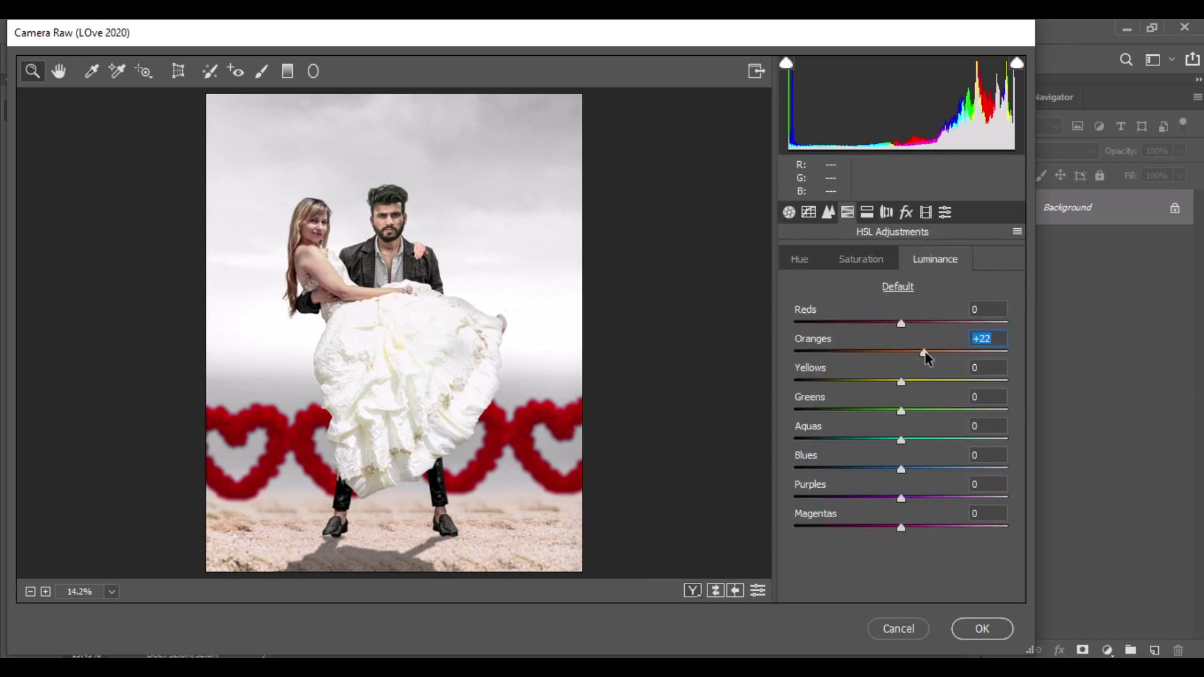
left_click(977, 629)
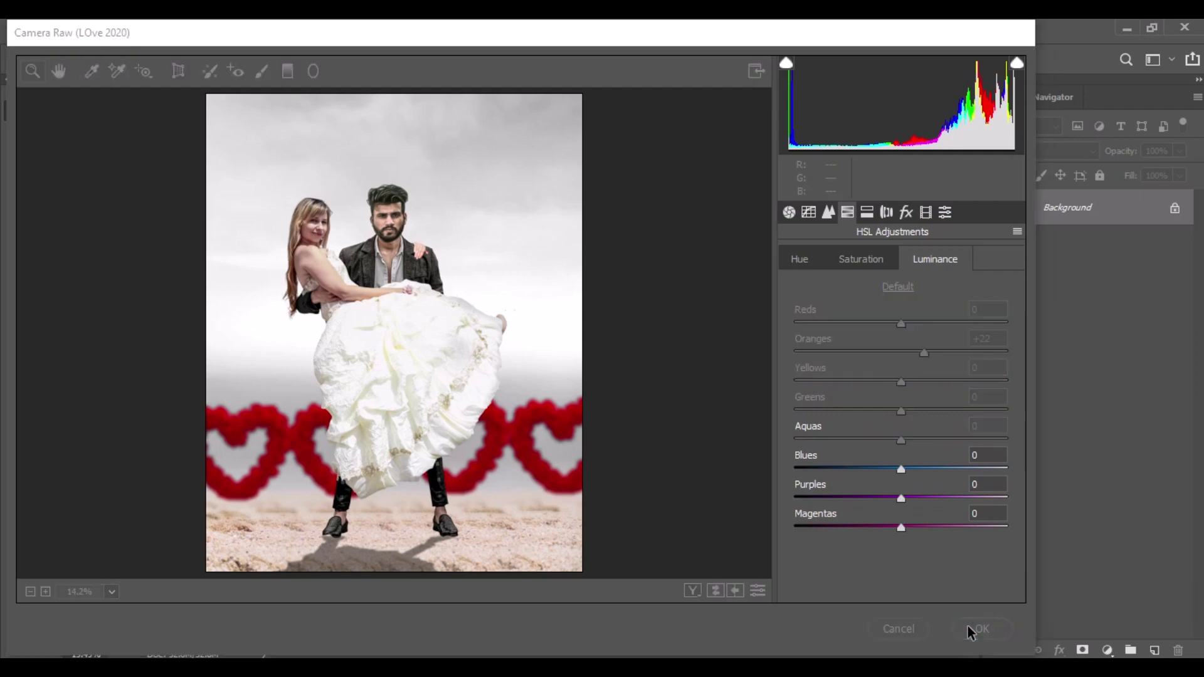
Open the heart balloon image Balloom.png and place the balloons in the upper sky of the LOve 2020 composition.
key("ctrl+minus")
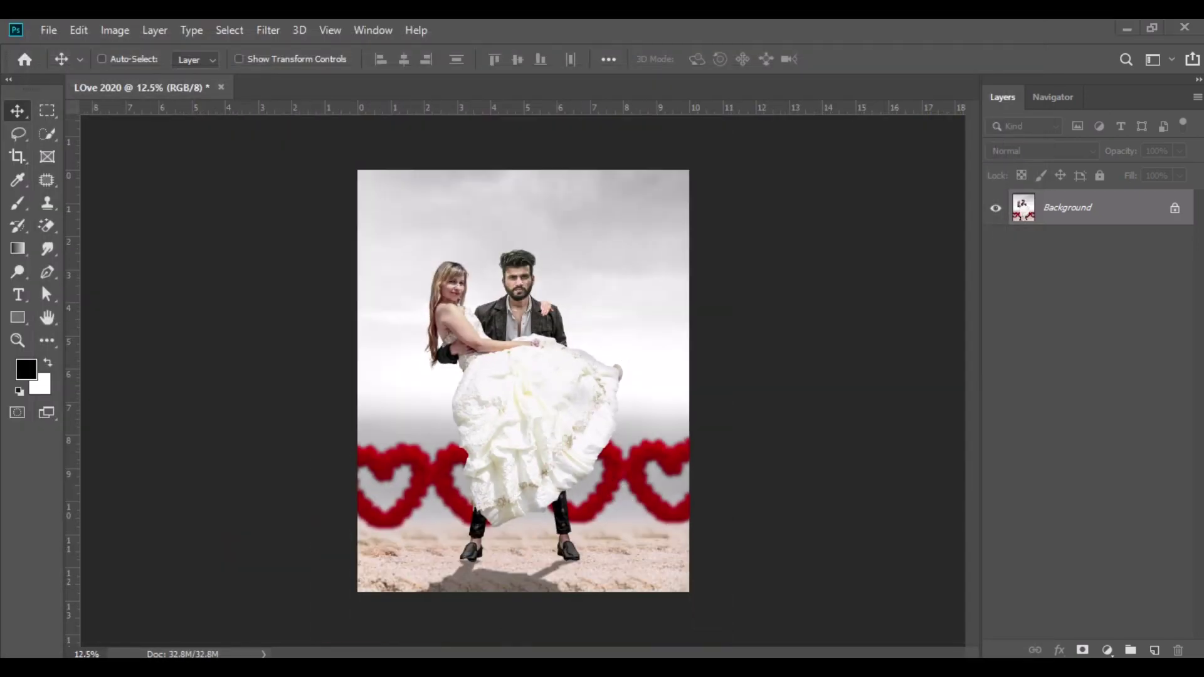
key("alt+Tab")
left_click_drag(389, 227, 457, 75)
left_click_drag(551, 352, 599, 222)
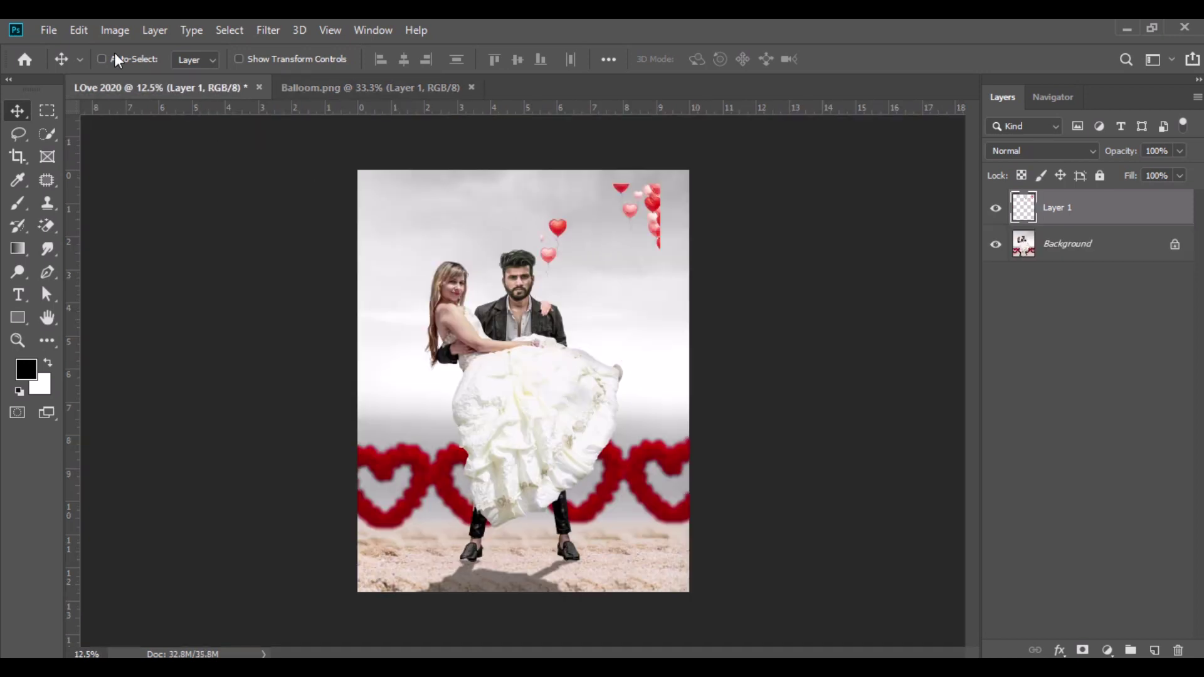
Enlarge the balloons proportionally, position them around the couple across the sky and apply the transform.
left_click(80, 33)
left_click(186, 412)
left_click_drag(390, 59, 488, 303)
left_click(15, 113)
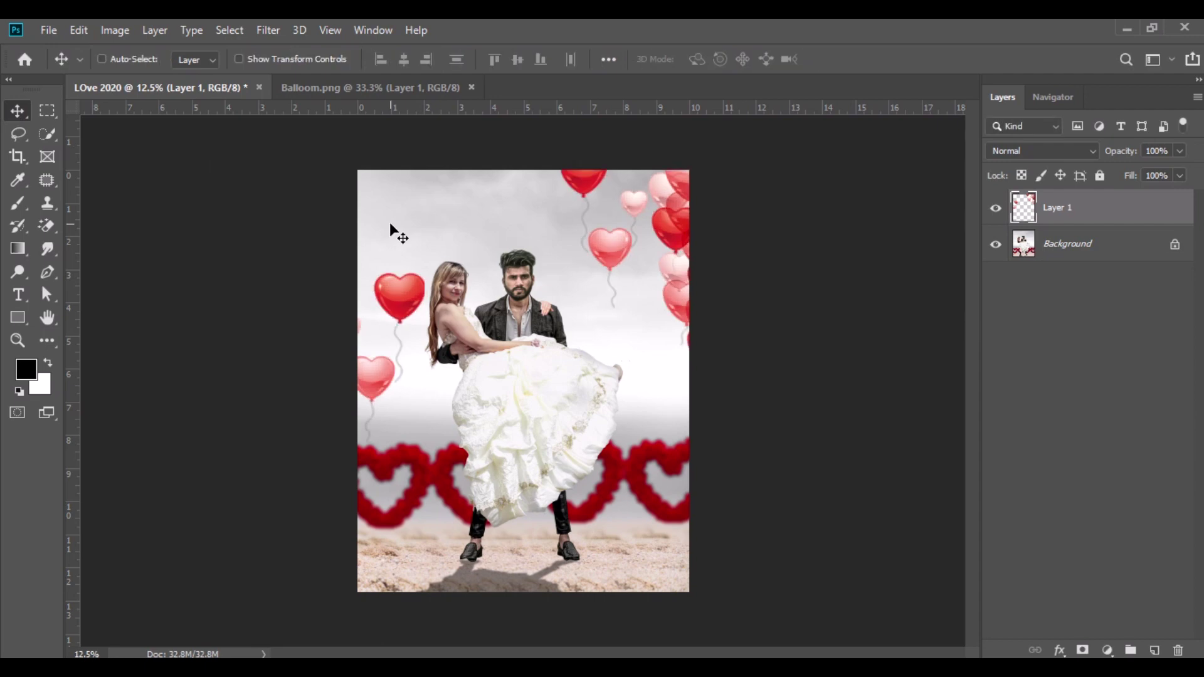
Close Balloom.png, open heart balloon.png and place its hearts in the lower-right corner of the LOve 2020 composition.
left_click(471, 87)
key("alt+Tab")
left_click_drag(483, 223, 449, 94)
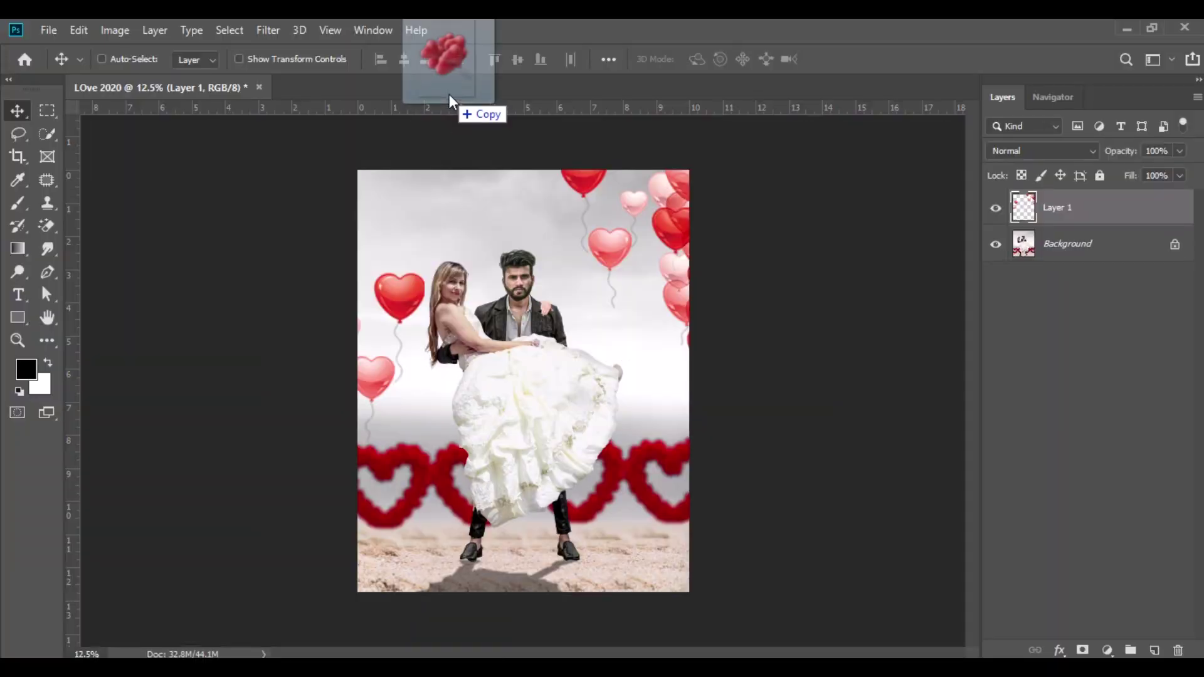
left_click_drag(496, 333, 670, 559)
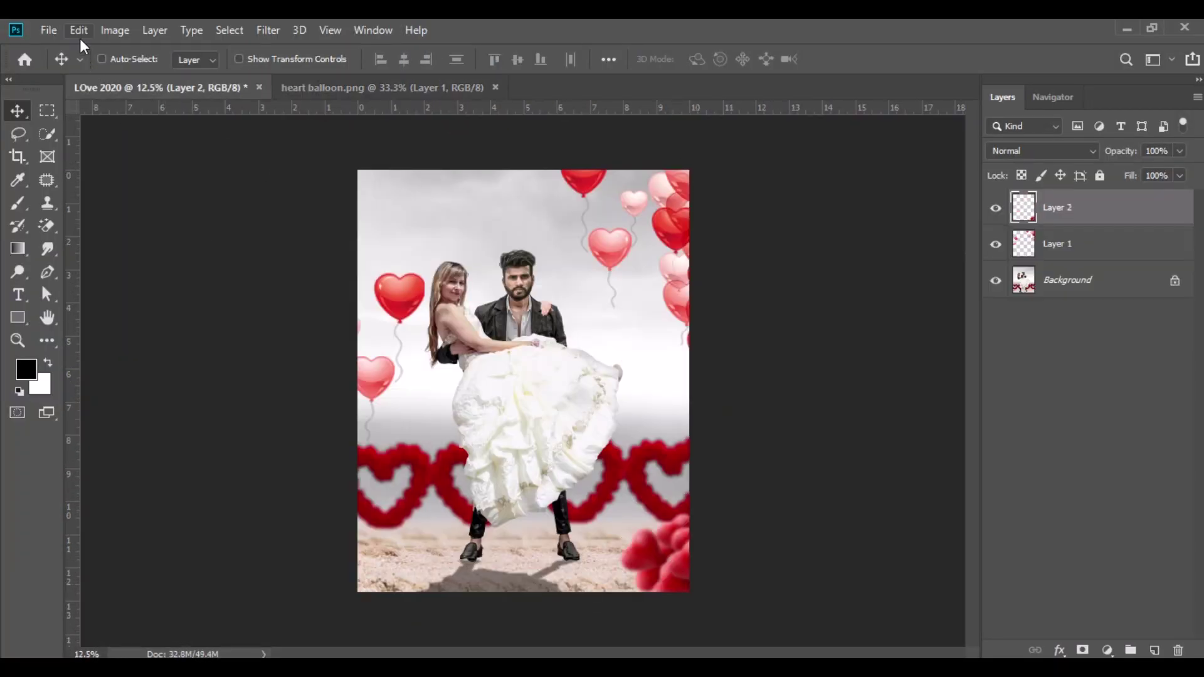
Scale the blurred hearts to 273%, rotate them 10.65° and position them partly outside the photo's lower-right corner, applying the transform.
left_click(78, 31)
left_click(190, 412)
left_click_drag(388, 59, 560, 119)
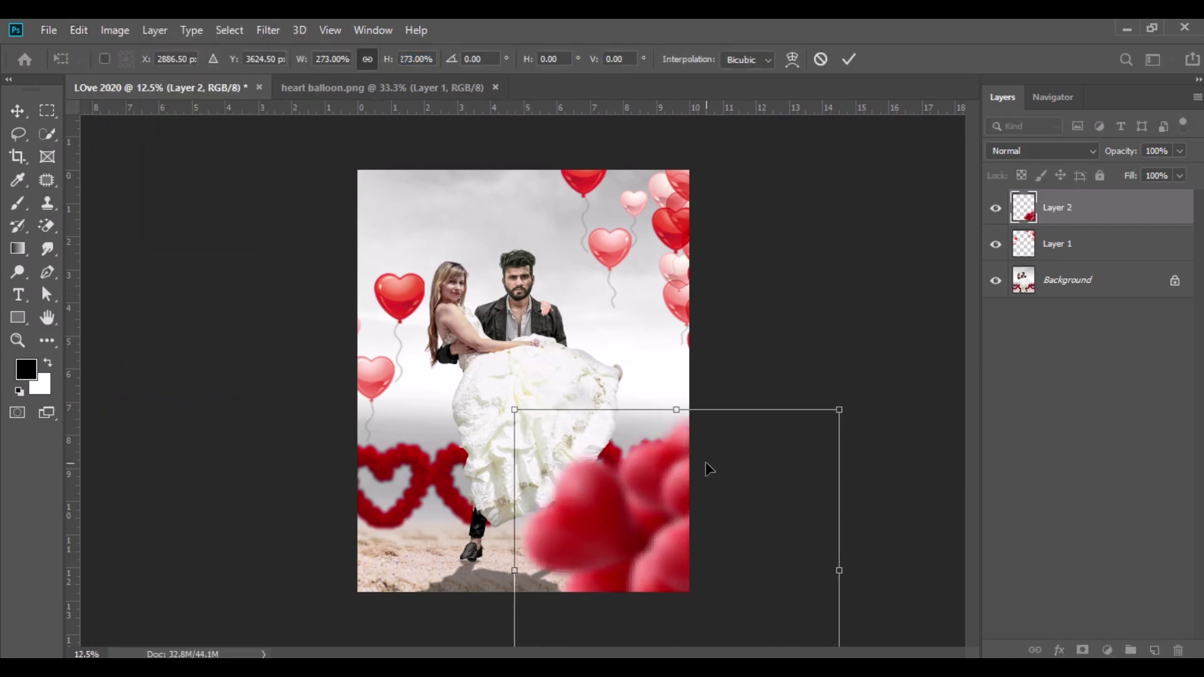
left_click_drag(709, 469, 761, 492)
left_click_drag(791, 398, 825, 411)
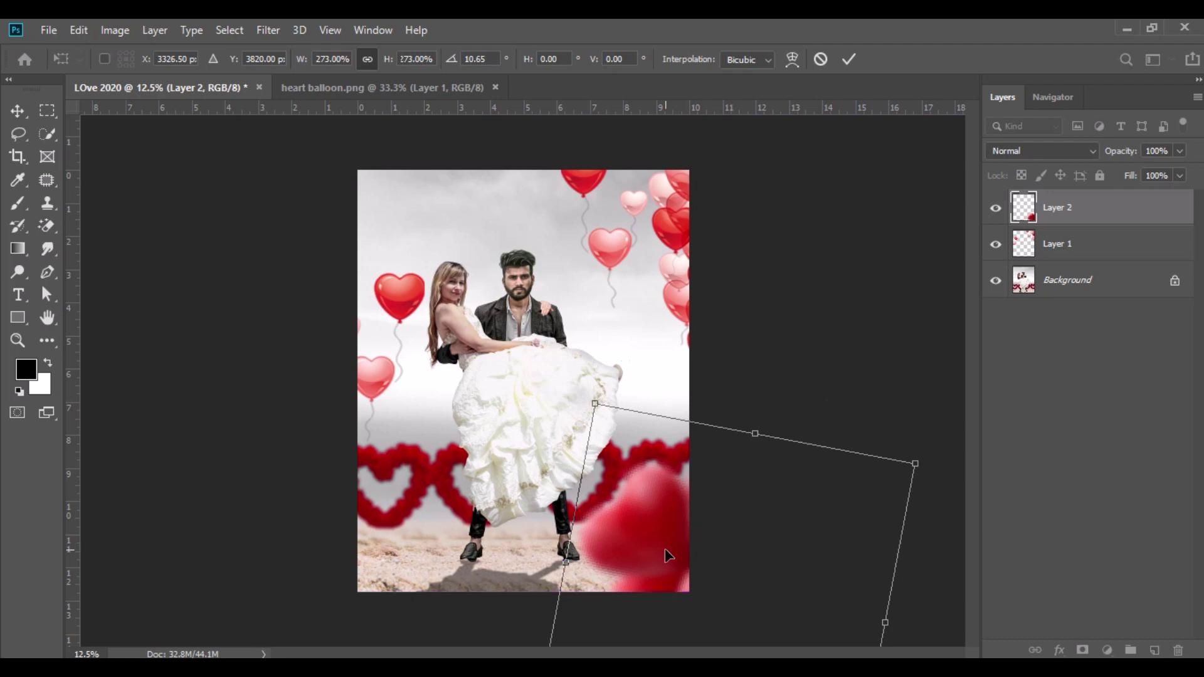
left_click(17, 111)
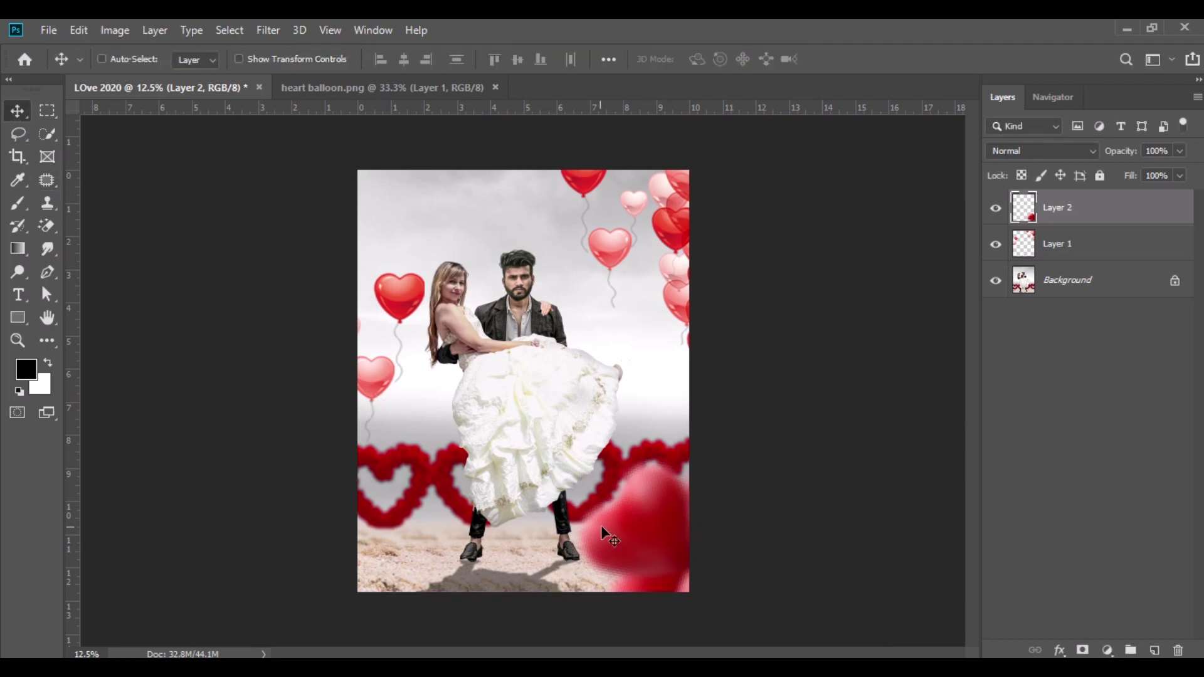
Duplicate the blurred hearts layer, move the copy to the photo's lower-left corner and close heart balloon.png.
left_click_drag(1066, 215, 1156, 649)
left_click_drag(611, 577, 145, 543)
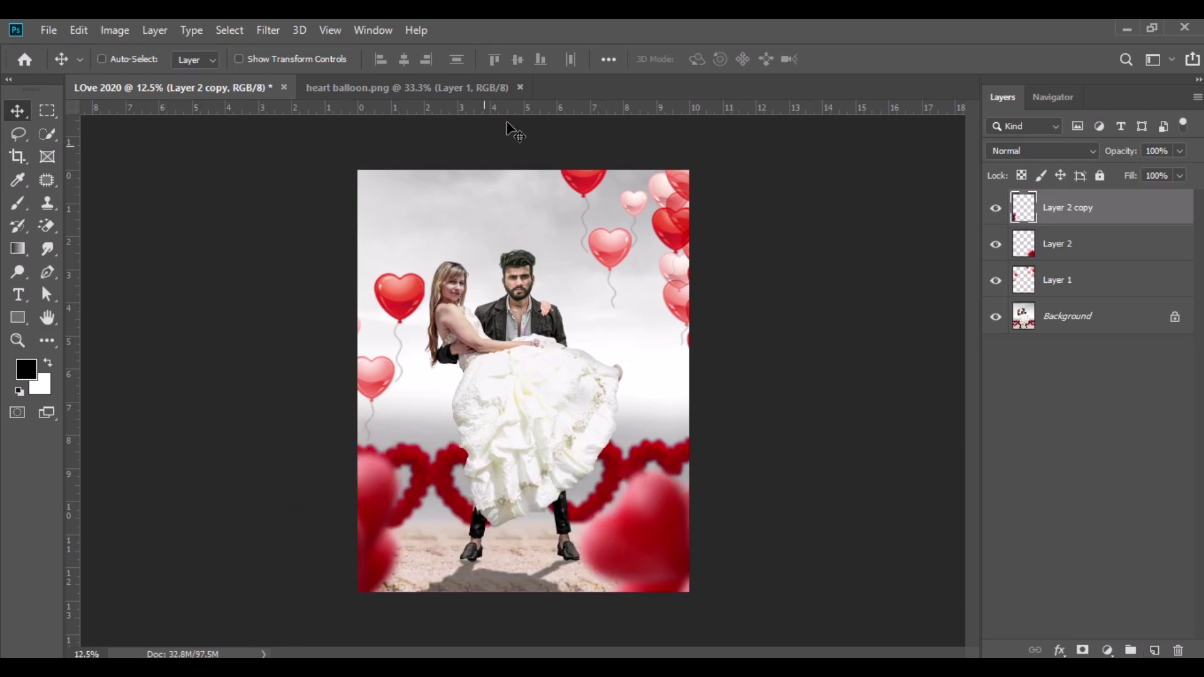
left_click(520, 88)
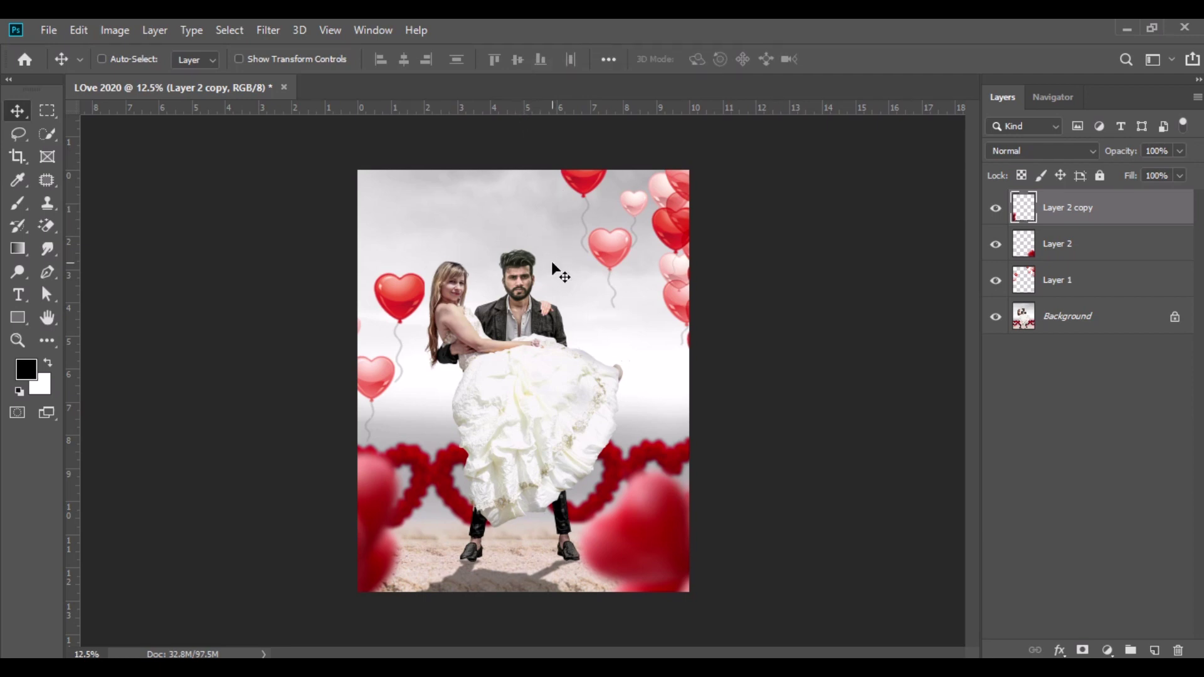
Open Text.png and place its Happy Valentines Day banner near the upper edge of the LOve 2020 composition.
key("alt+Tab")
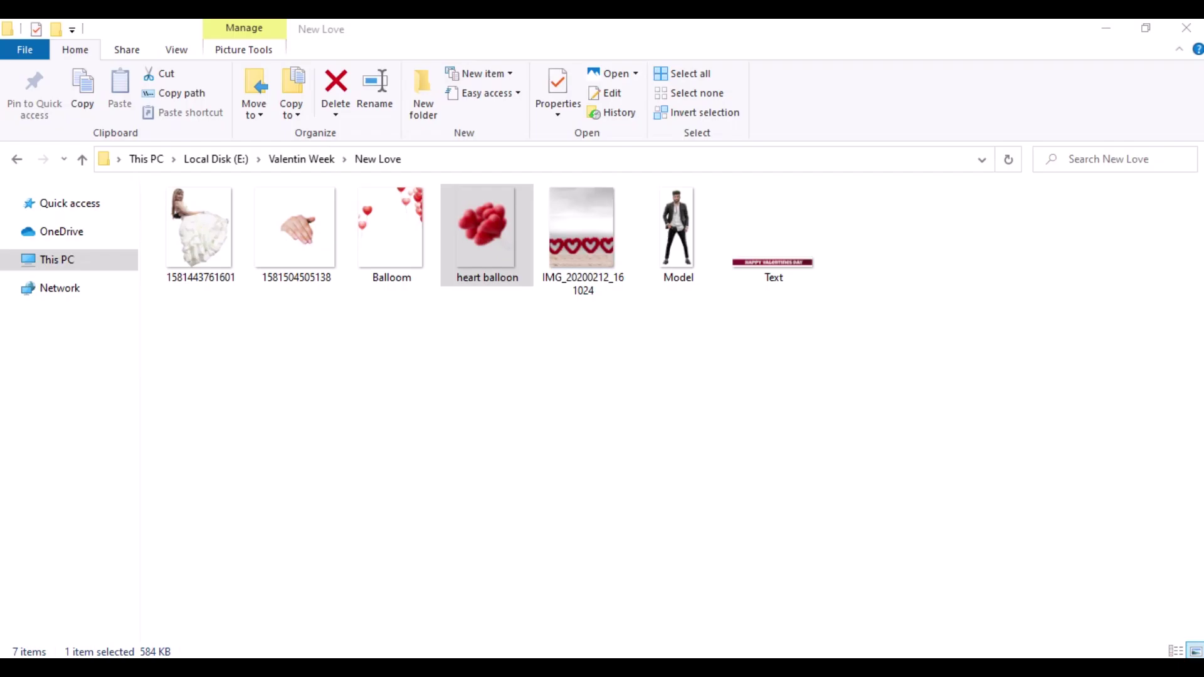
left_click_drag(773, 234, 564, 104)
left_click_drag(547, 389, 414, 160)
left_click_drag(512, 191, 512, 190)
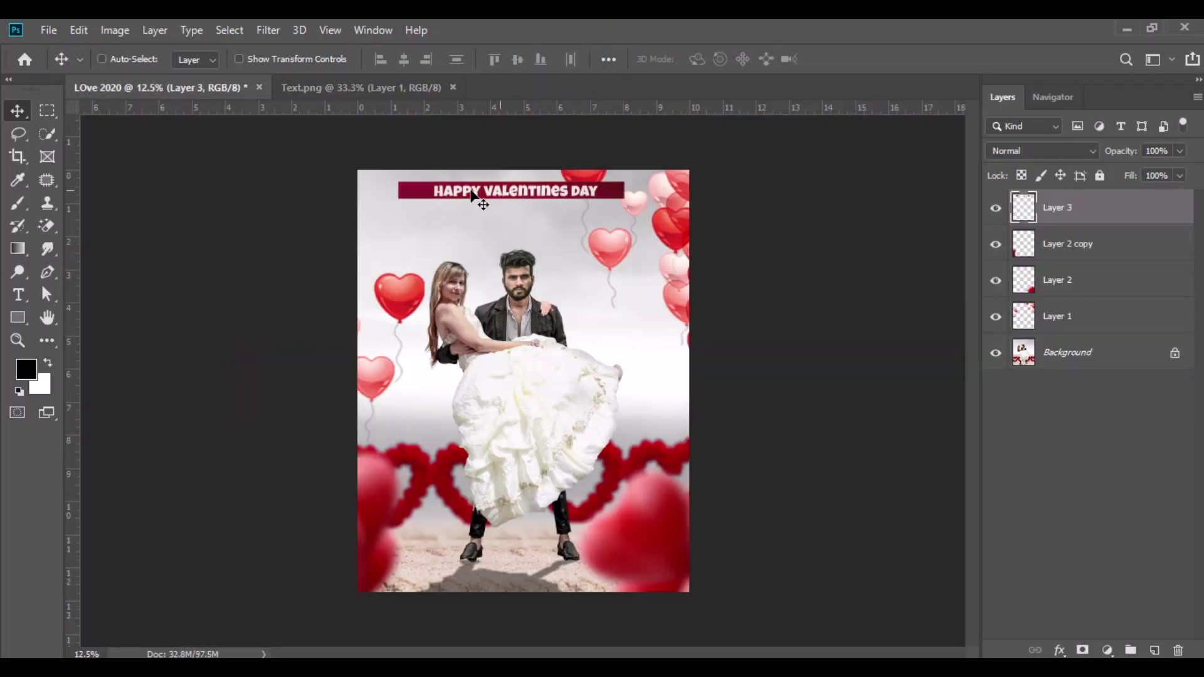
Scale the Happy Valentines Day banner to 148% so it spans the photo's full width near the upper edge, and apply the transform.
left_click(78, 37)
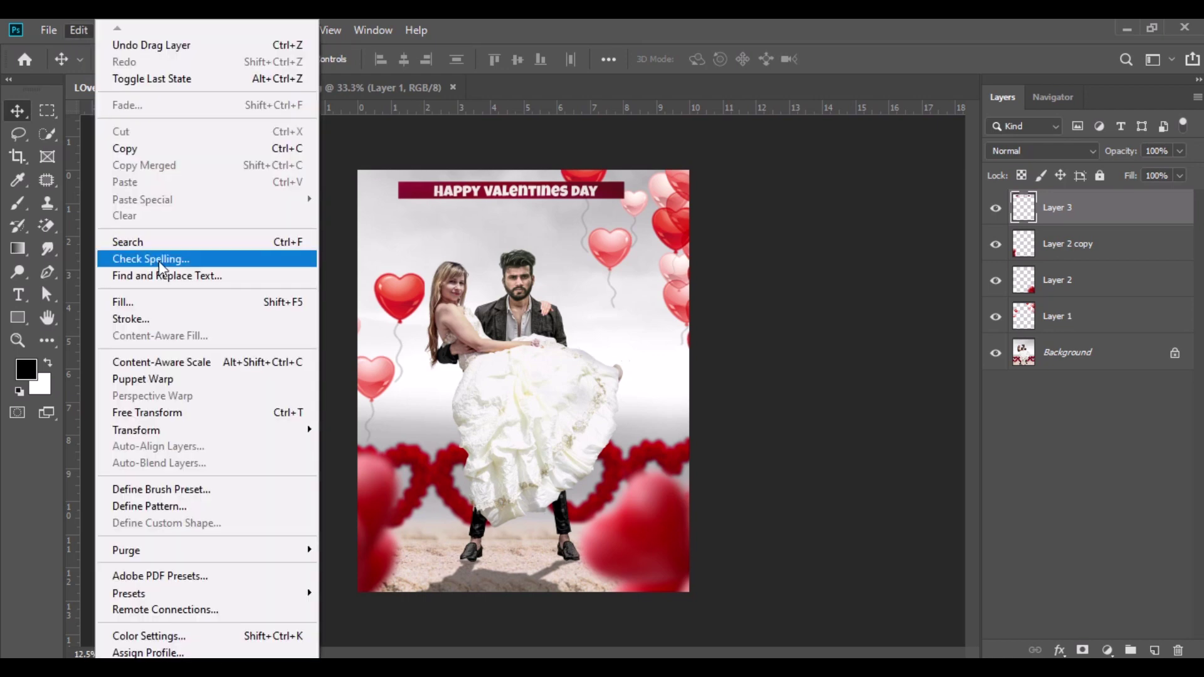
left_click(188, 412)
left_click_drag(387, 69, 426, 69)
left_click_drag(529, 202, 537, 191)
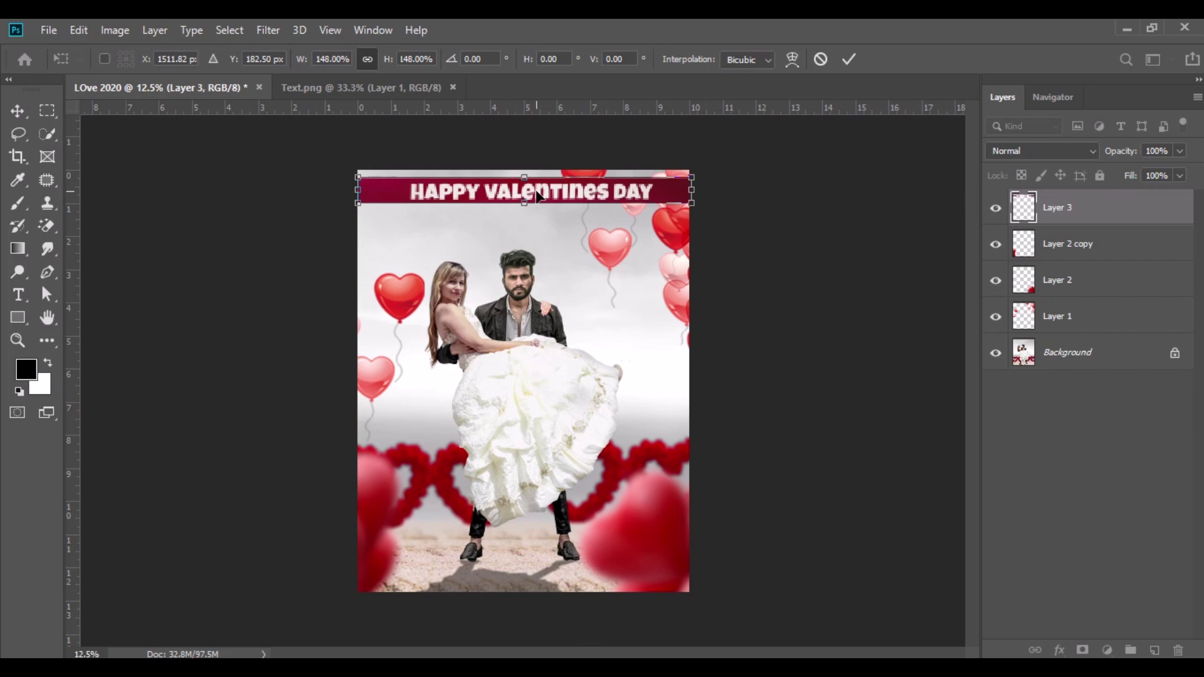
left_click(842, 59)
Merge all visible layers and duplicate the merged Background layer.
right_click(1085, 204)
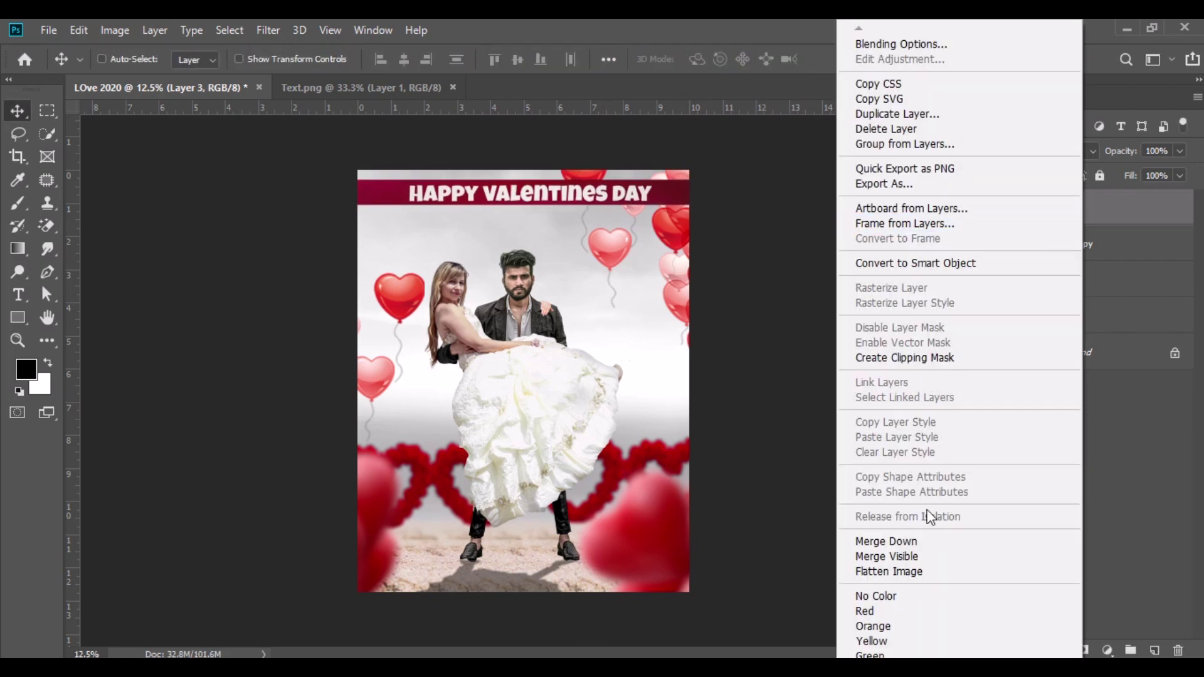
left_click(920, 557)
left_click_drag(1069, 219, 1155, 650)
Add a Color Balance adjustment layer with midtones at cyan-red +19, magenta-green -7 and yellow-blue -7.
left_click(1108, 650)
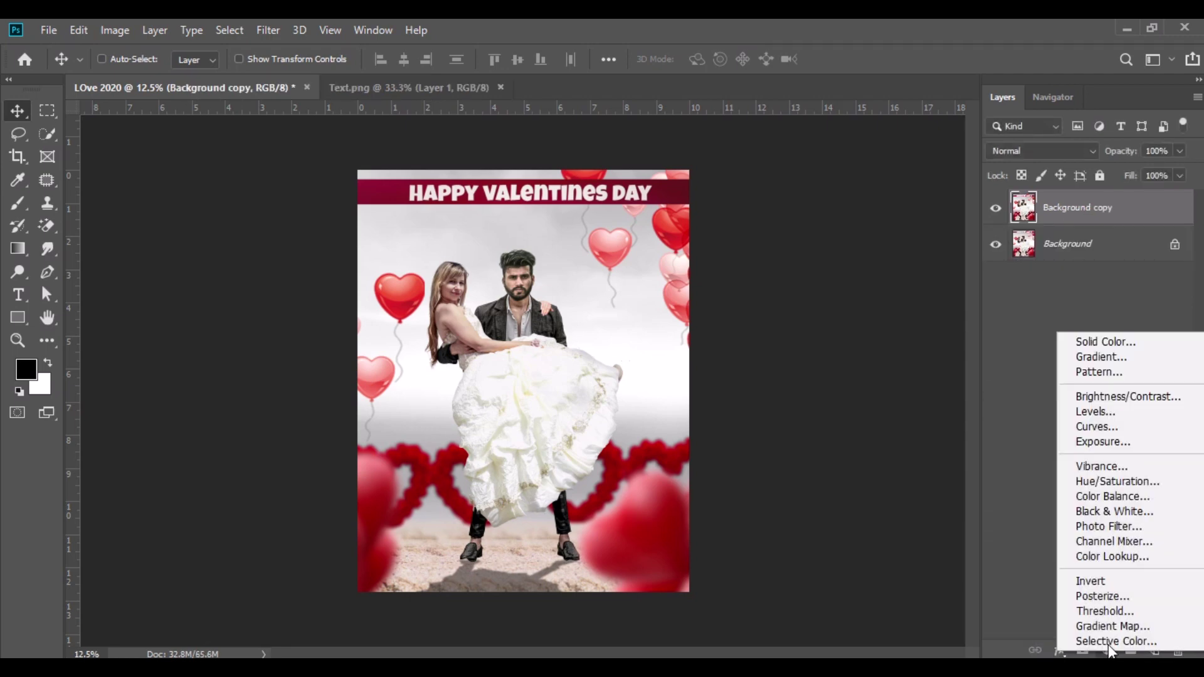
left_click(1111, 495)
left_click_drag(921, 376, 911, 440)
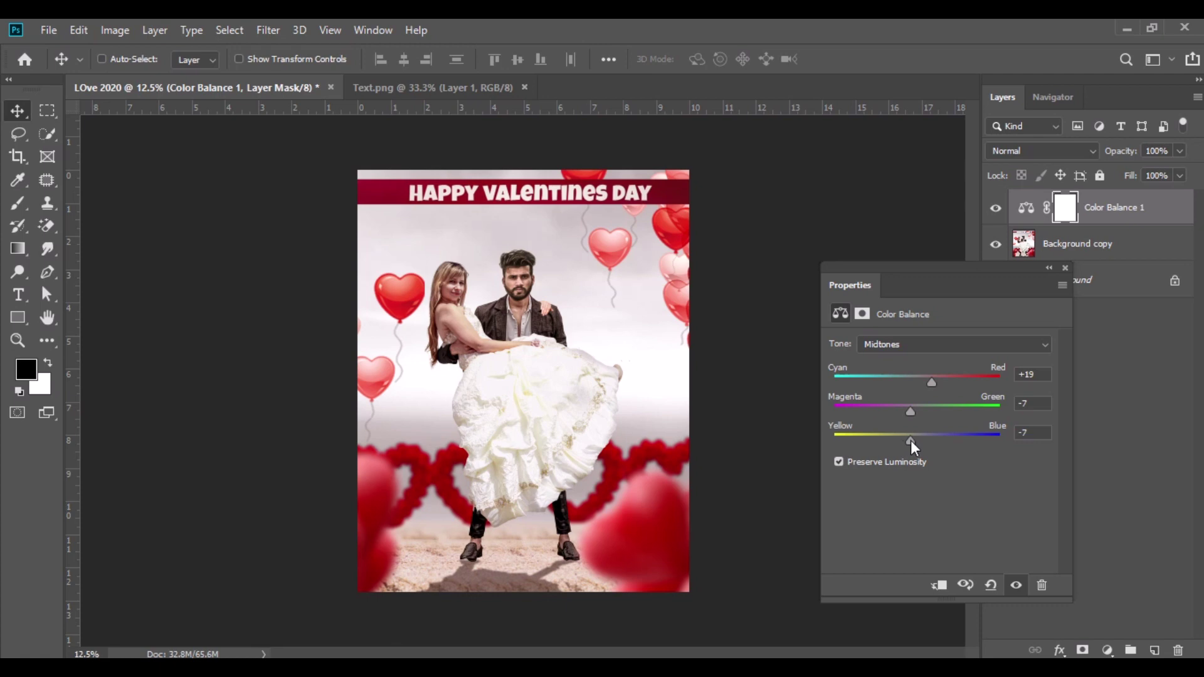
left_click(1066, 268)
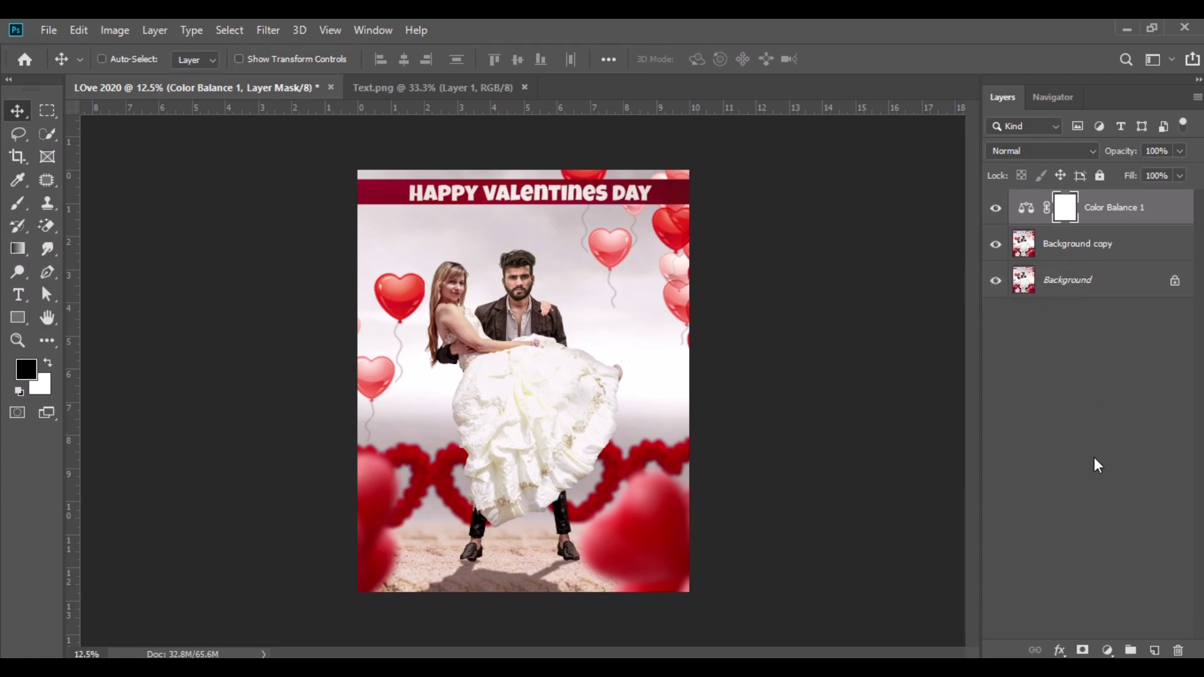
Merge the Color Balance adjustment down into Background copy and duplicate that layer.
right_click(1096, 219)
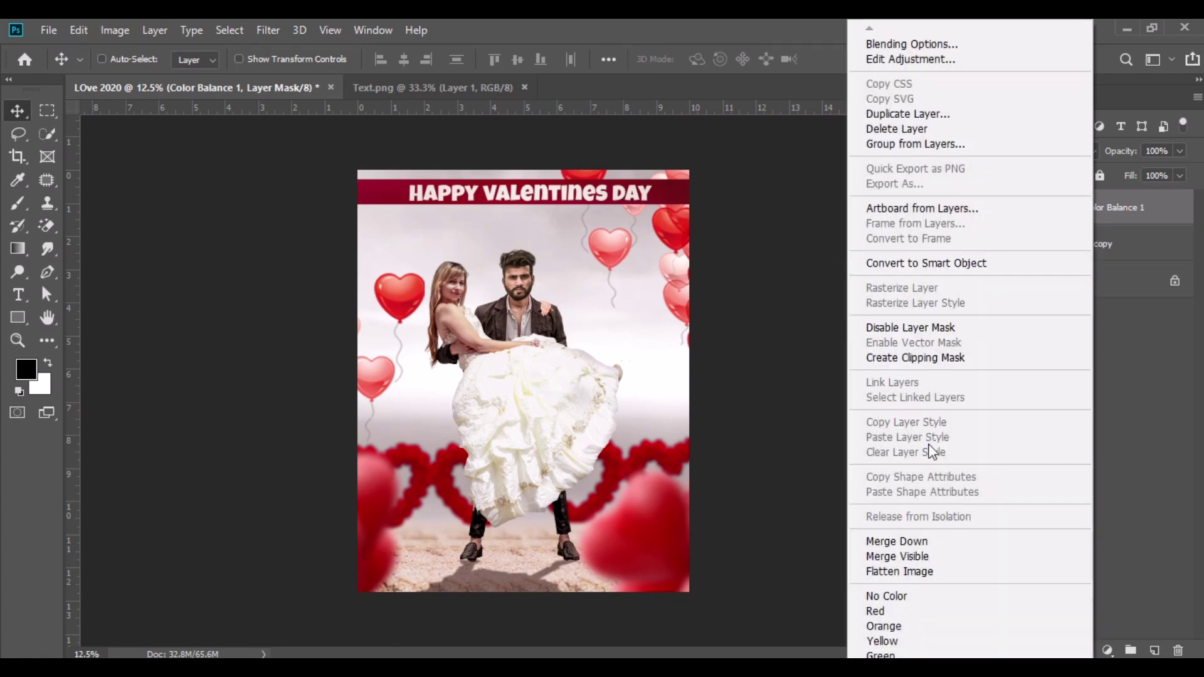
left_click(897, 541)
left_click_drag(1069, 205, 1154, 651)
In the Camera Raw Filter, set highlights +17, shadows -6 and blacks -8 for Background copy 2.
left_click(269, 31)
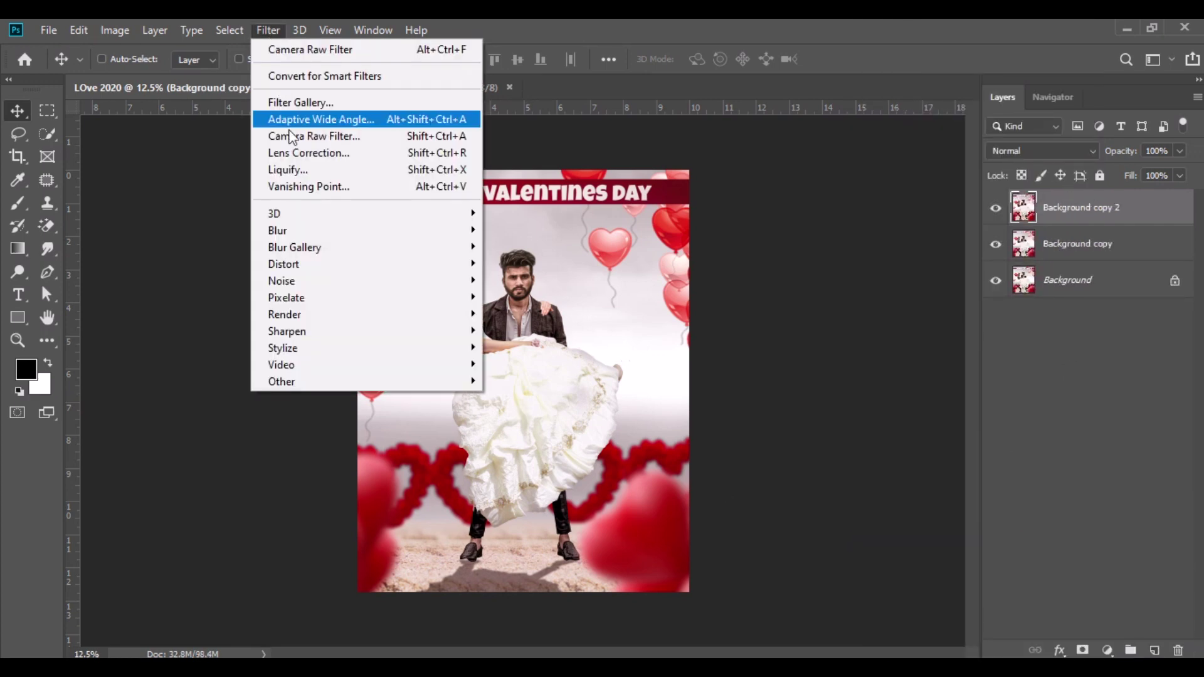
left_click(334, 135)
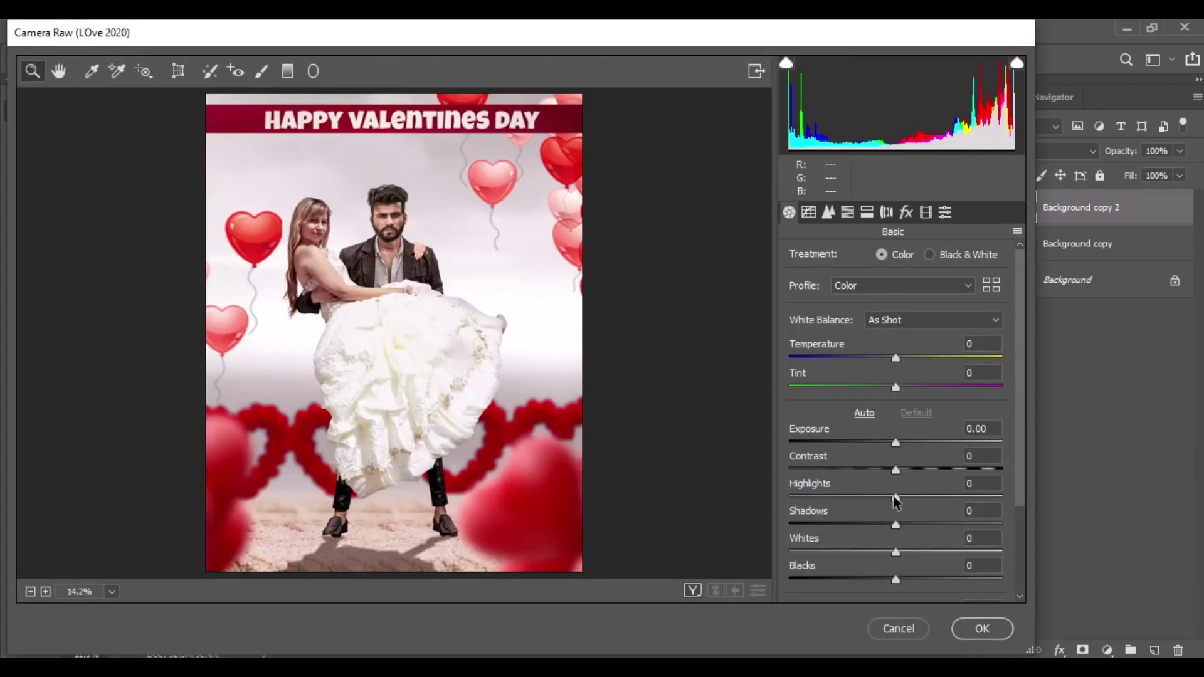
left_click_drag(895, 497, 891, 528)
mouse_move(884, 581)
left_mouse_down()
mouse_move(874, 574)
mouse_move(883, 578)
left_mouse_up()
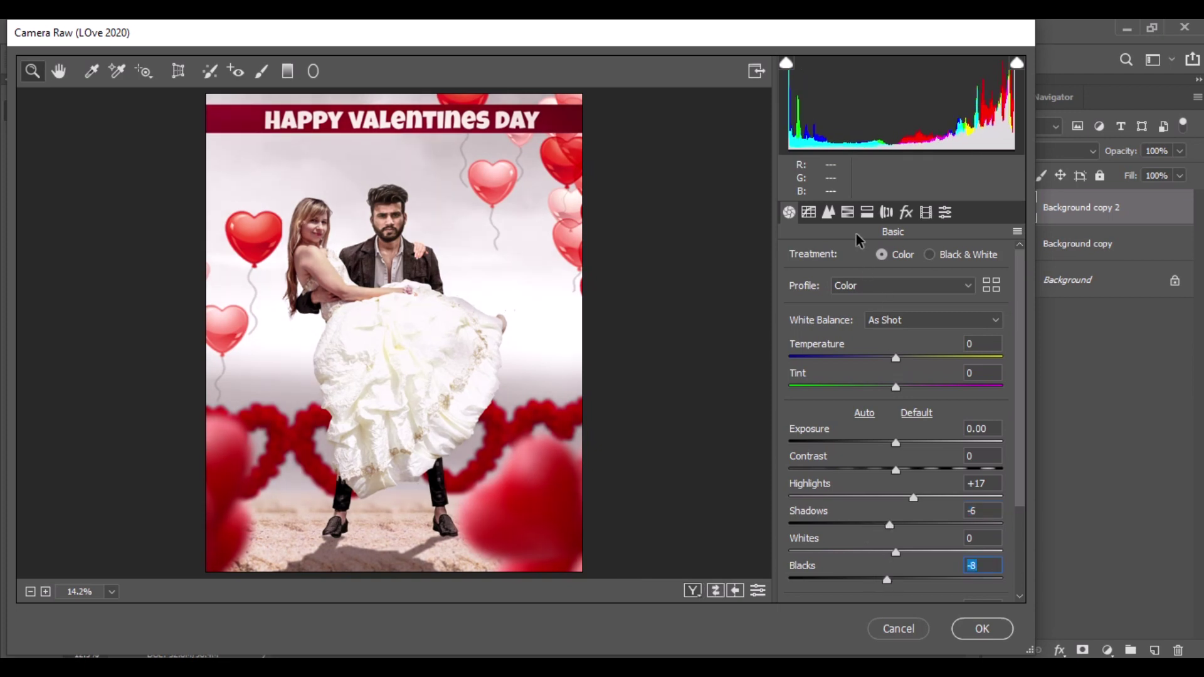
Set the reds' luminance to -13 and saturation to -12 in the HSL adjustments and apply the Camera Raw Filter.
left_click(847, 212)
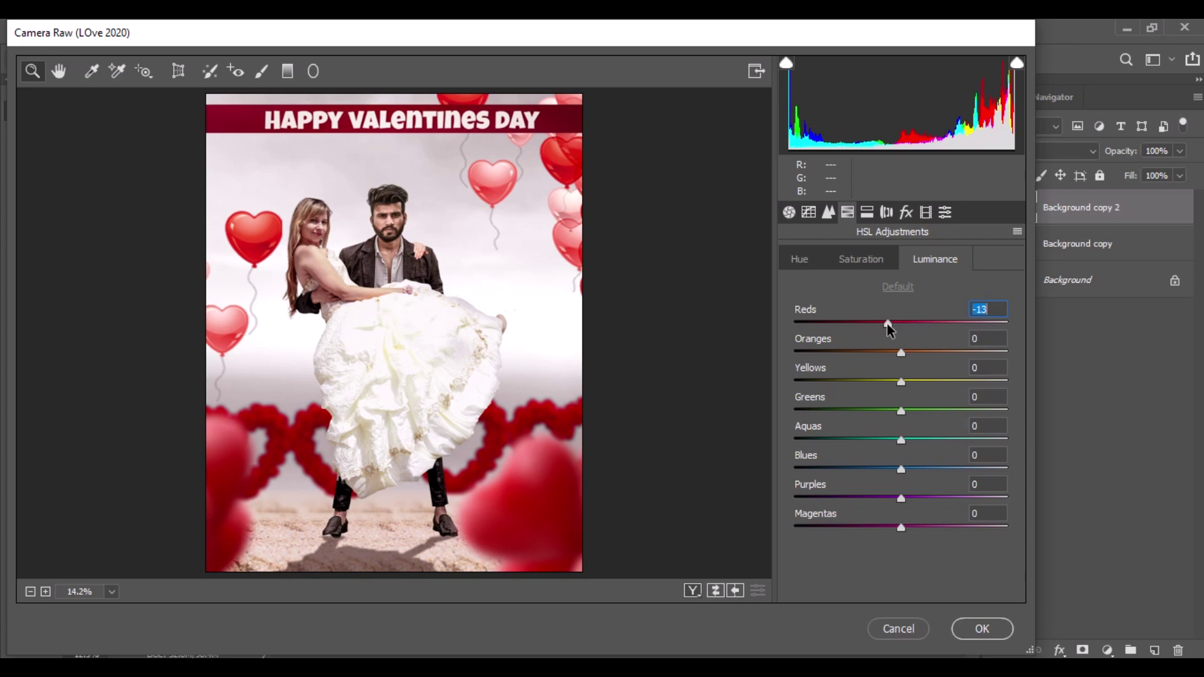
left_click(878, 263)
left_click_drag(902, 324, 889, 326)
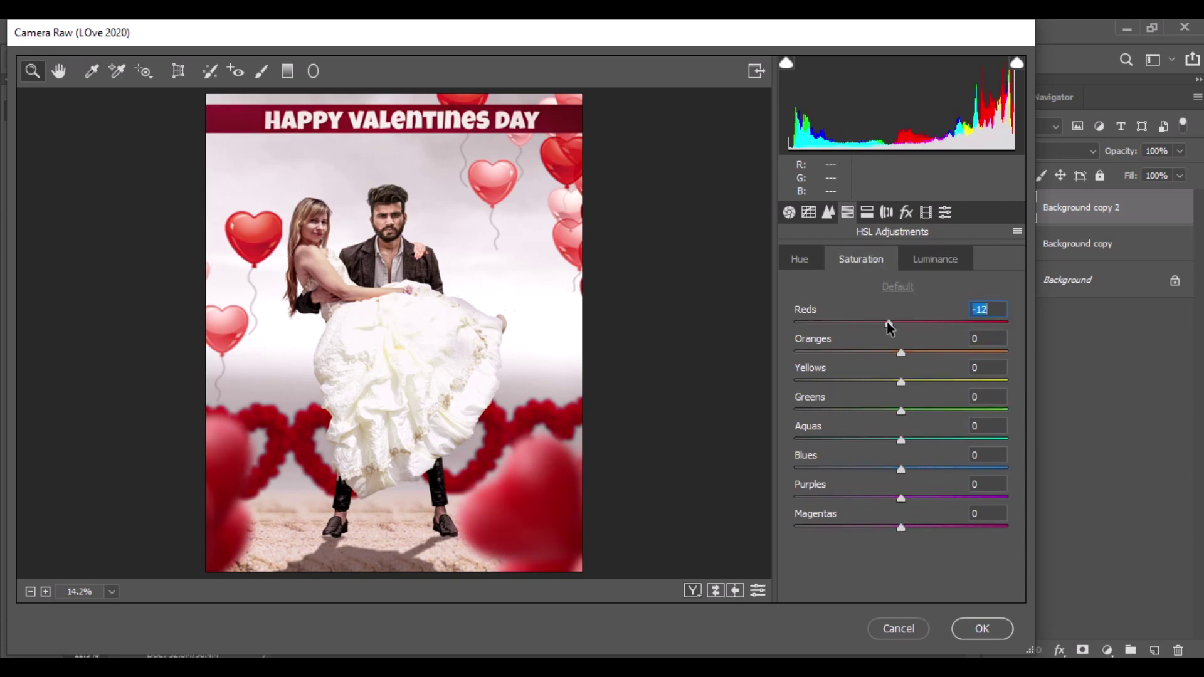
left_click(971, 629)
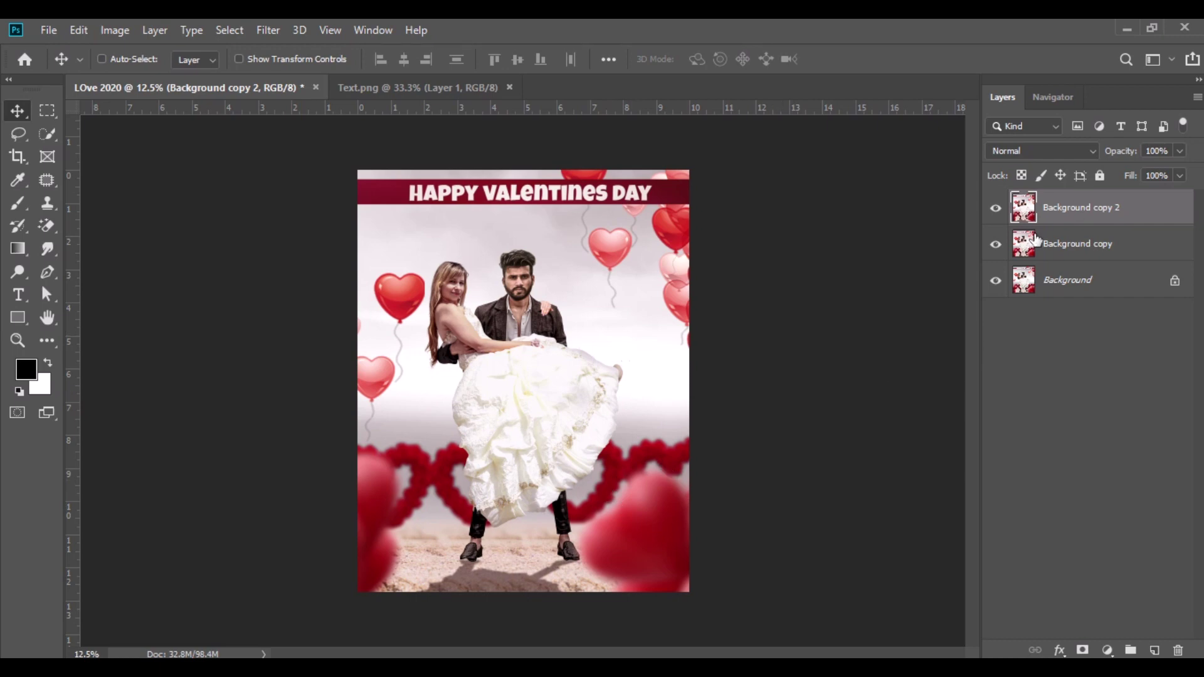
Merge all visible layers into the Background layer and close the Text.png document.
right_click(1074, 208)
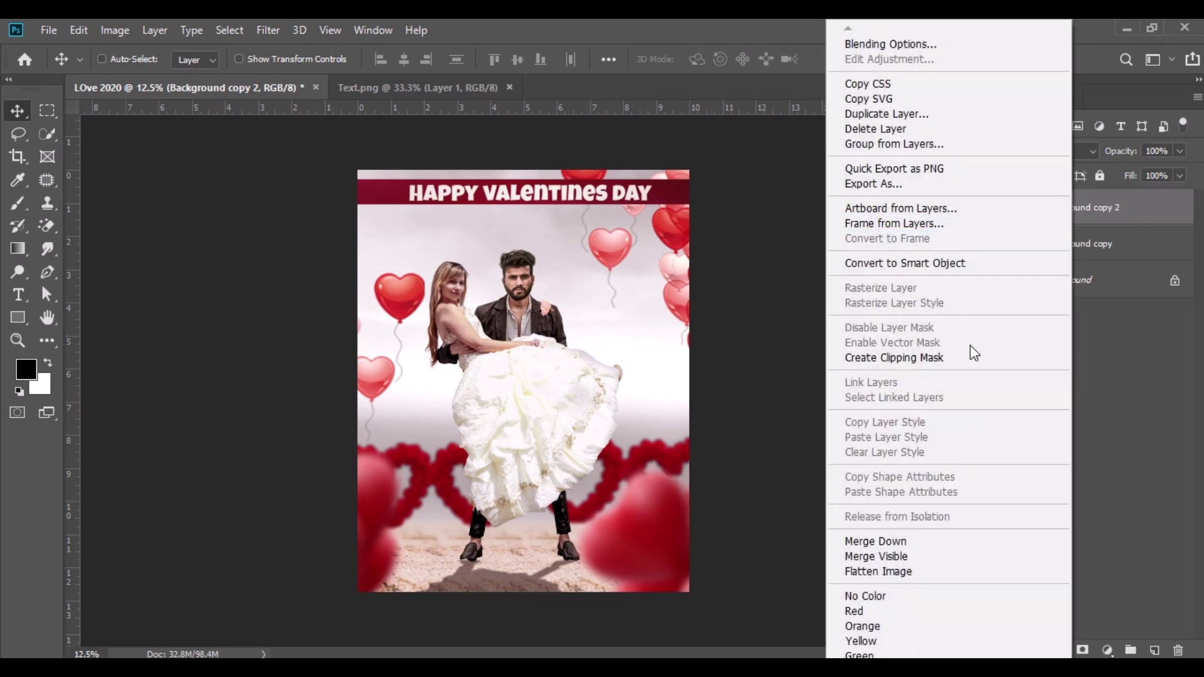
left_click(889, 556)
left_click(414, 87)
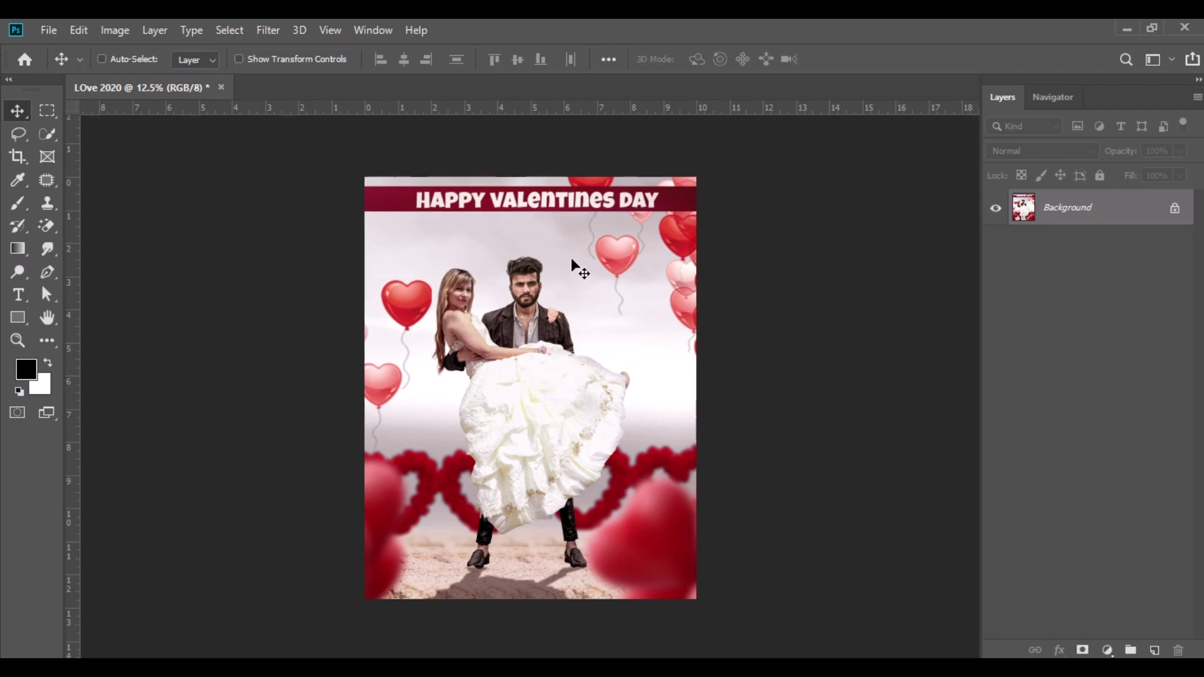
View the finished composition in full-screen mode, fitted to the screen.
key("f")
key("f")
key("ctrl+0")
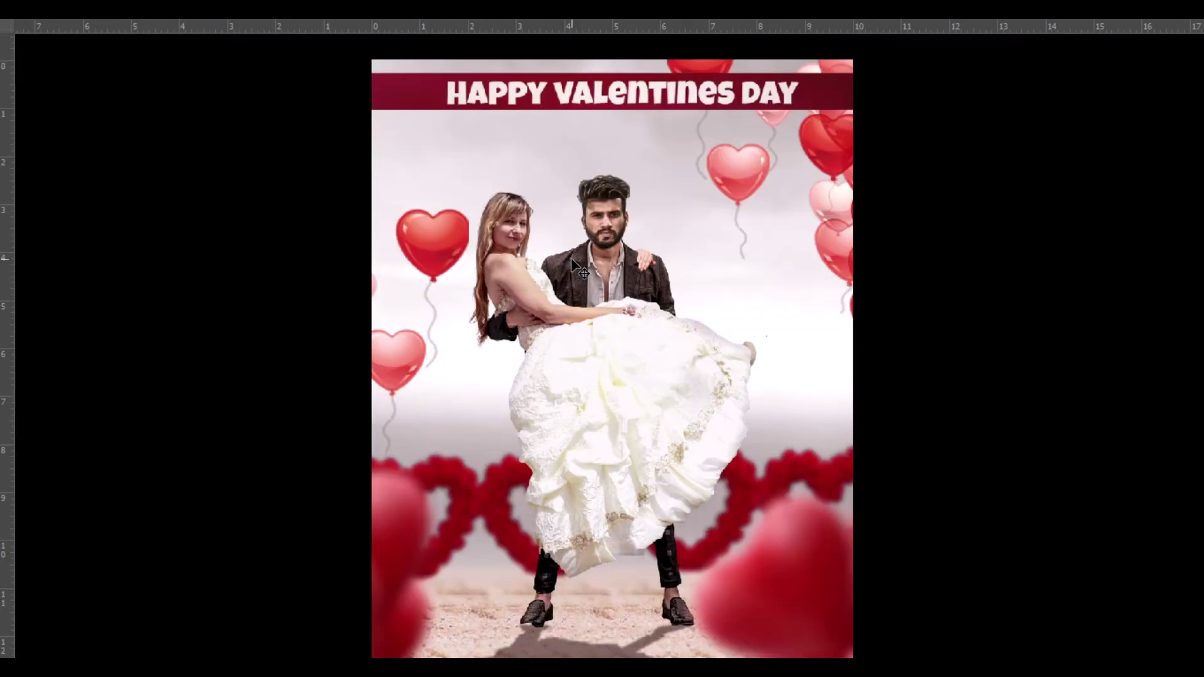